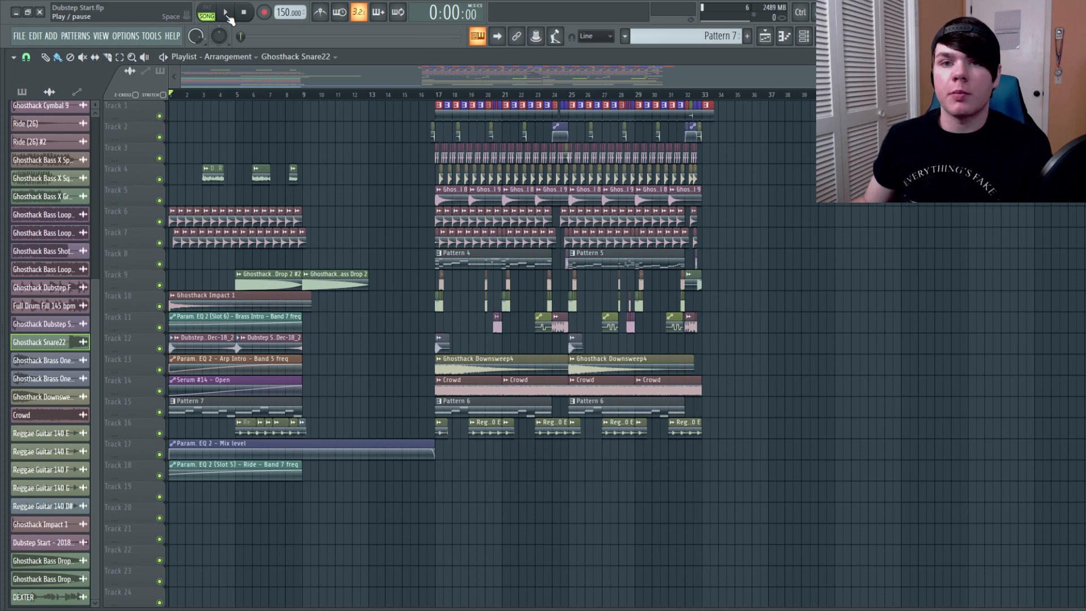
Play back the arrangement from the start to hear the intro and the empty section before the drop
{"action": "left_click", "coordinate": [226, 13]}
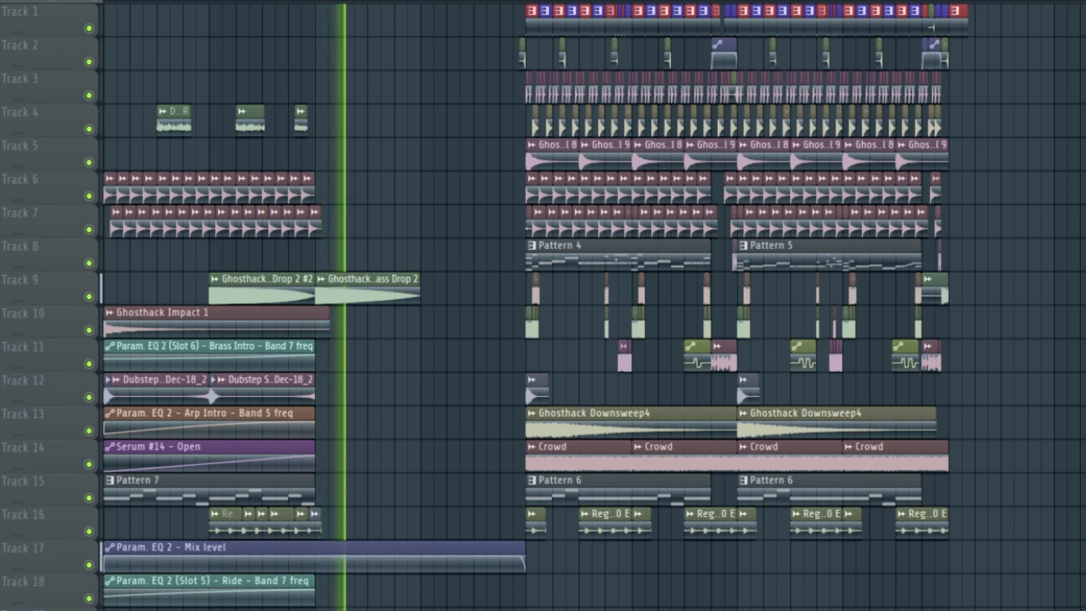
{"action": "key", "text": "space"}
{"action": "key", "text": "space"}
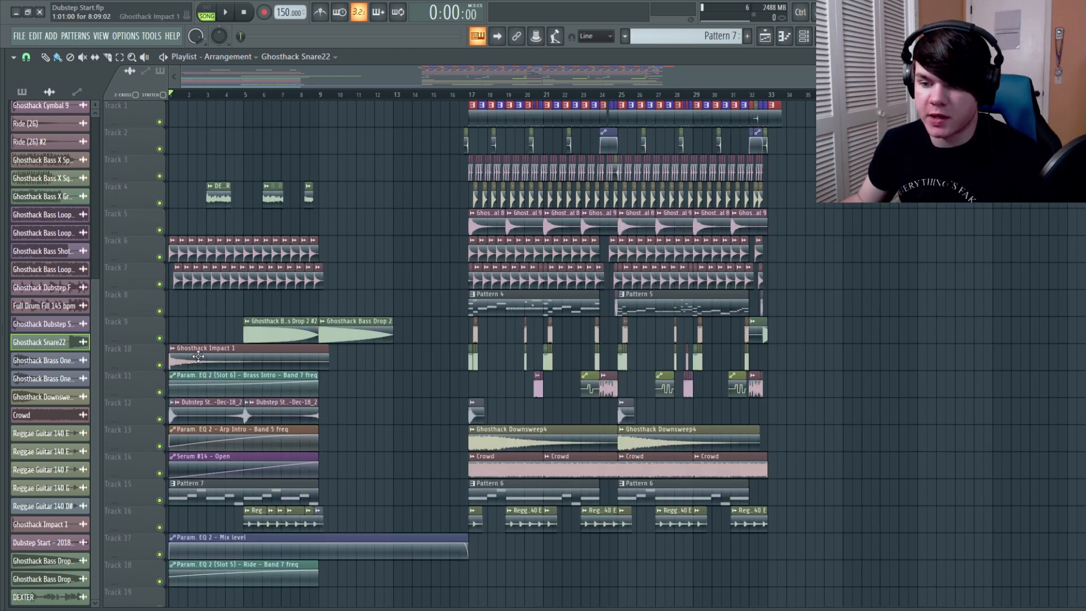
Copy the Ghosthack Impact 1 clip to bar 9 on Track 10
{"action": "left_click_drag", "start_coordinate": [198, 356], "coordinate": [362, 381]}
{"action": "left_click_drag", "start_coordinate": [479, 383], "coordinate": [469, 383]}
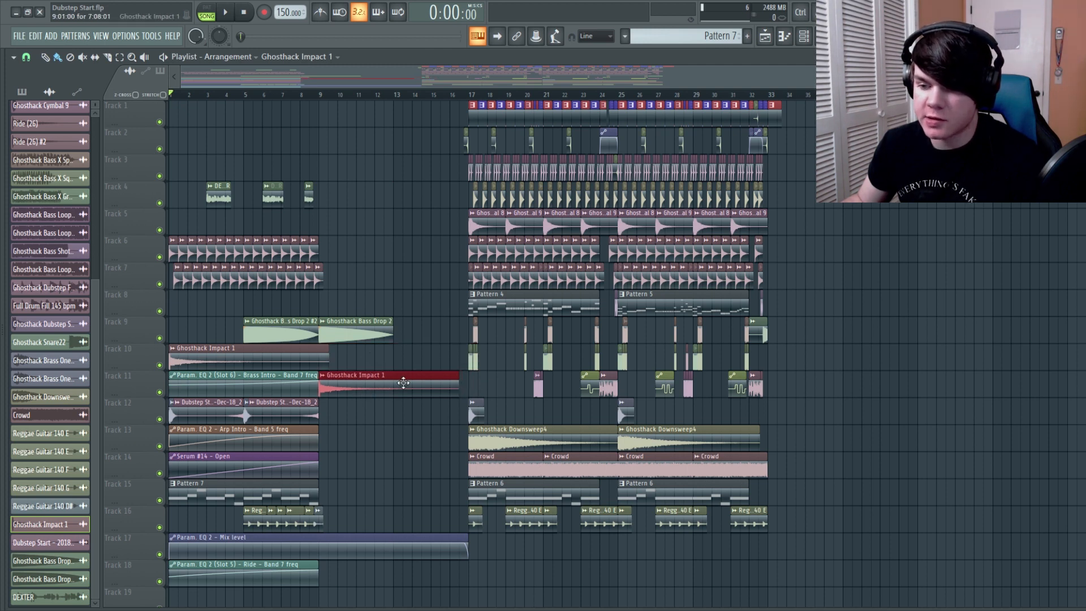
{"action": "left_click_drag", "start_coordinate": [396, 380], "coordinate": [396, 355]}
Place a Ghosthack Brass One-Shot F1 #2 clip at bar 9 on Track 12
{"action": "left_click", "coordinate": [245, 416]}
{"action": "left_click", "coordinate": [349, 408]}
{"action": "left_click_drag", "start_coordinate": [355, 414], "coordinate": [330, 415]}
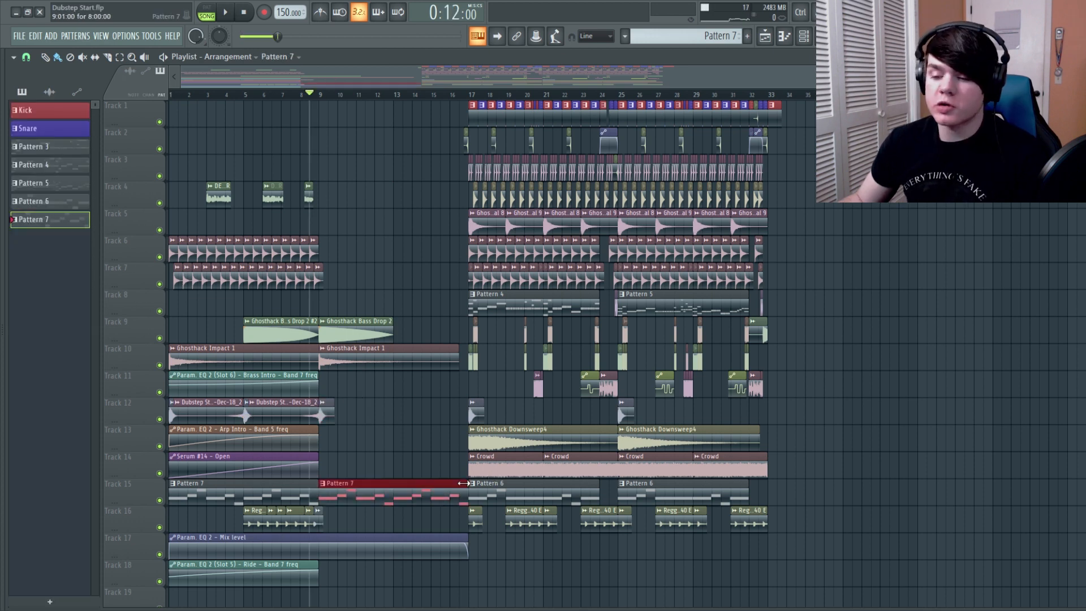
Shorten the second Pattern 7 clip on Track 15 to one bar and repeat it up to bar 17
{"action": "left_click_drag", "start_coordinate": [463, 483], "coordinate": [333, 514]}
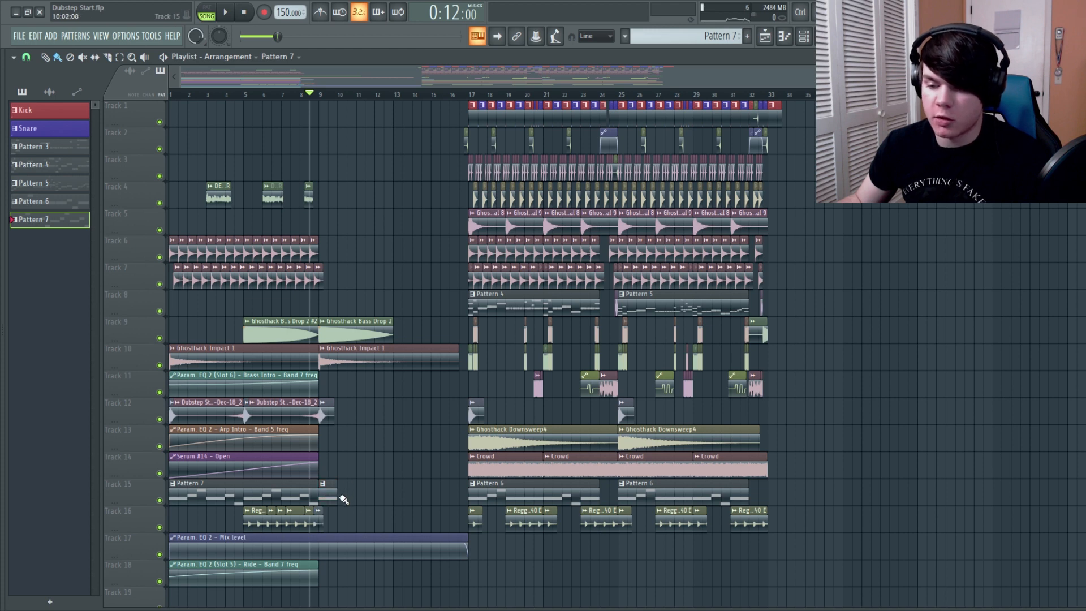
{"action": "left_click_drag", "start_coordinate": [366, 496], "coordinate": [417, 496]}
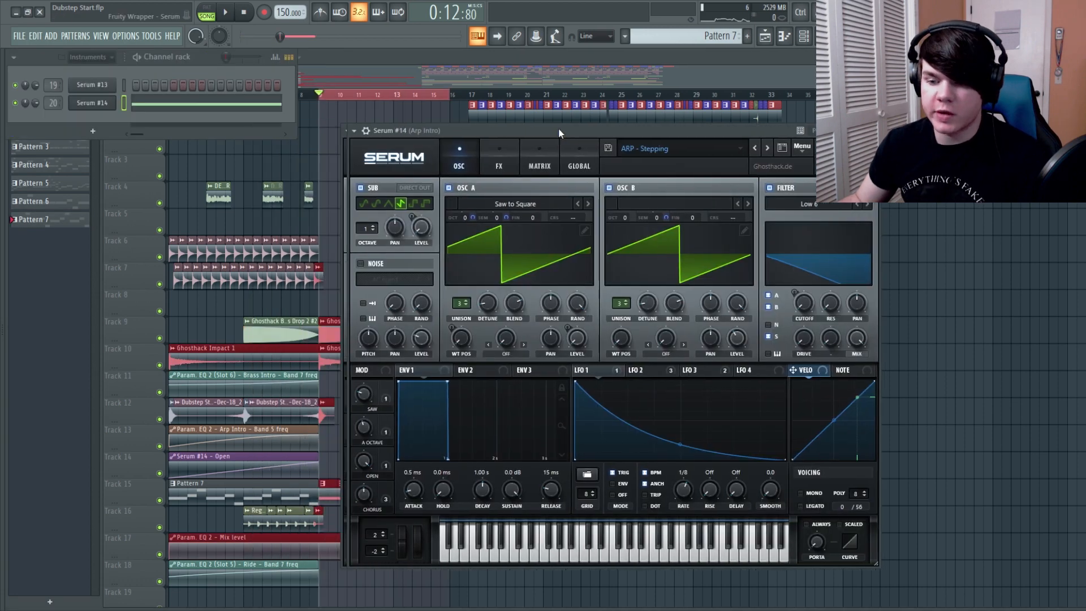
Set Serum #14's upward bend and channel pitch ranges to 12 semitones, and create a rising channel pitch automation clip across bars 9 to 16
{"action": "left_click_drag", "start_coordinate": [558, 128], "coordinate": [314, 118]}
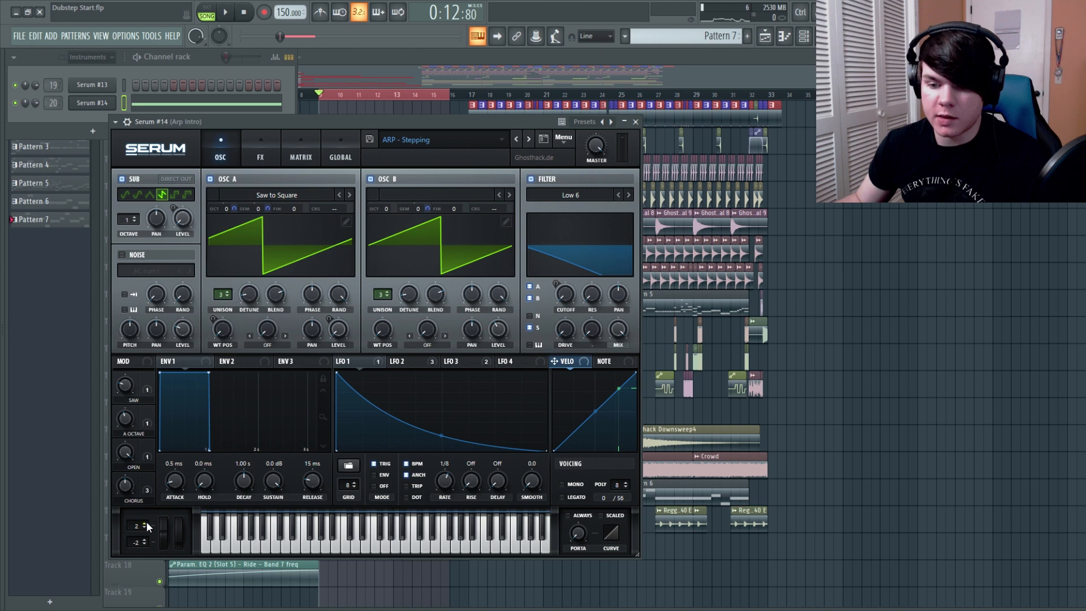
{"action": "scroll", "coordinate": [146, 521], "scroll_direction": "up", "scroll_amount": 7}
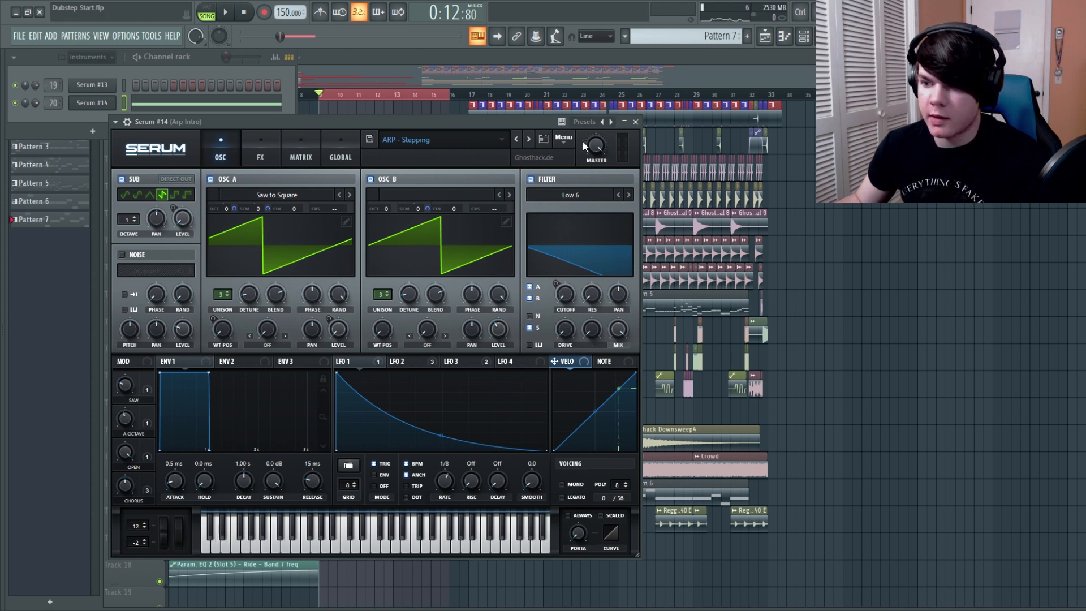
{"action": "left_click", "coordinate": [127, 122]}
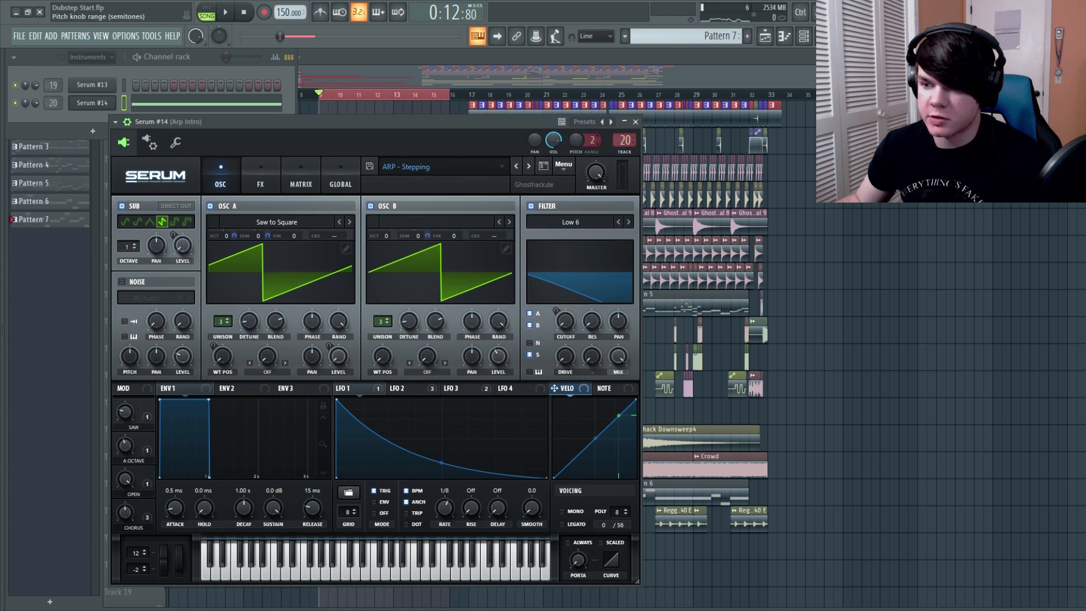
{"action": "right_click", "coordinate": [576, 140]}
{"action": "left_click", "coordinate": [607, 220]}
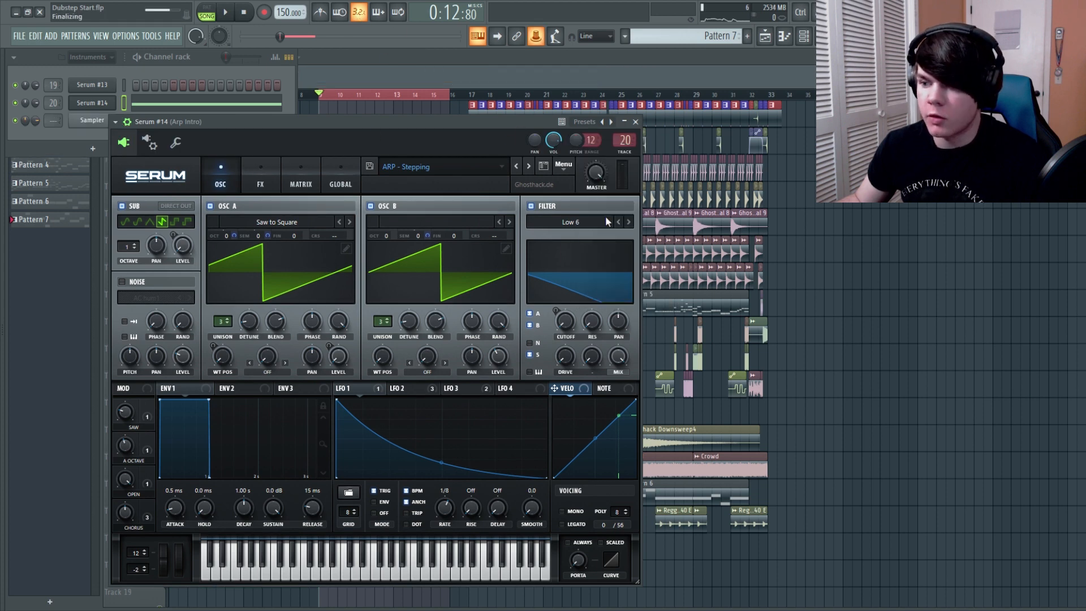
{"action": "left_click", "coordinate": [636, 122]}
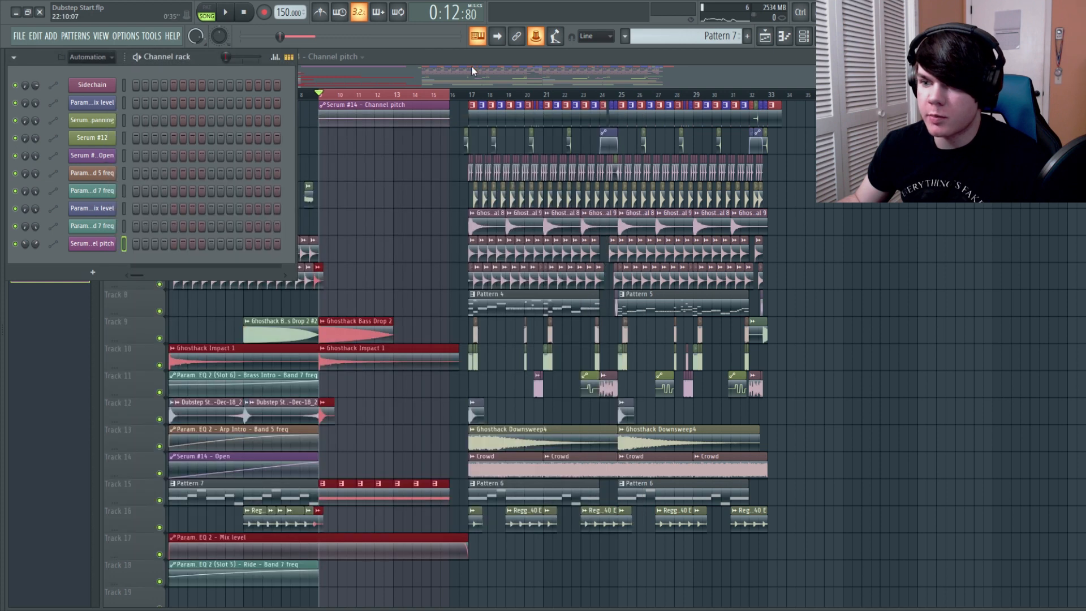
{"action": "left_click", "coordinate": [453, 120]}
Repeat the ride clips on Tracks 6 and 7 from bar 9, leaving the bar before the drop free of rides
{"action": "left_click_drag", "start_coordinate": [384, 286], "coordinate": [343, 257]}
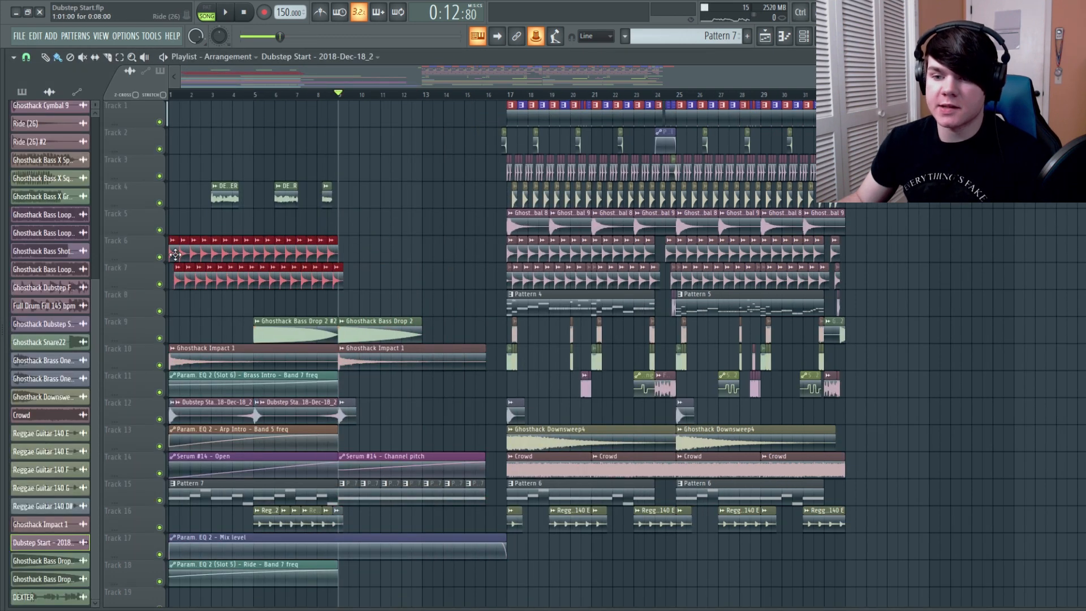
{"action": "key", "text": "space"}
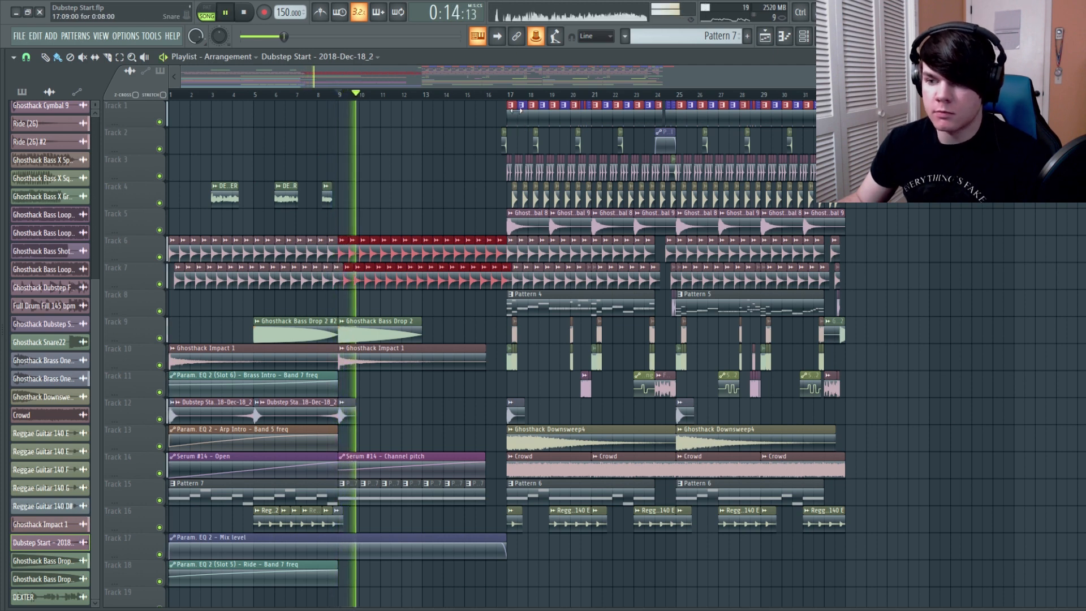
{"action": "scroll", "coordinate": [497, 86], "scroll_direction": "up", "scroll_amount": 2}
{"action": "scroll", "coordinate": [498, 85], "scroll_direction": "up", "scroll_amount": 2}
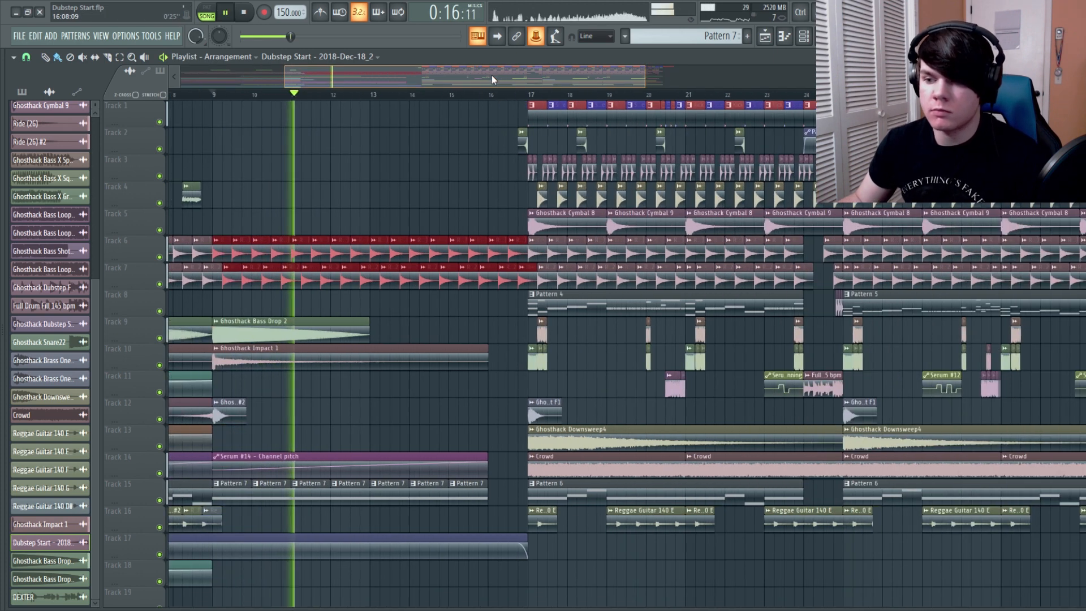
{"action": "left_click", "coordinate": [513, 297], "text": "ctrl"}
{"action": "right_click", "coordinate": [512, 285]}
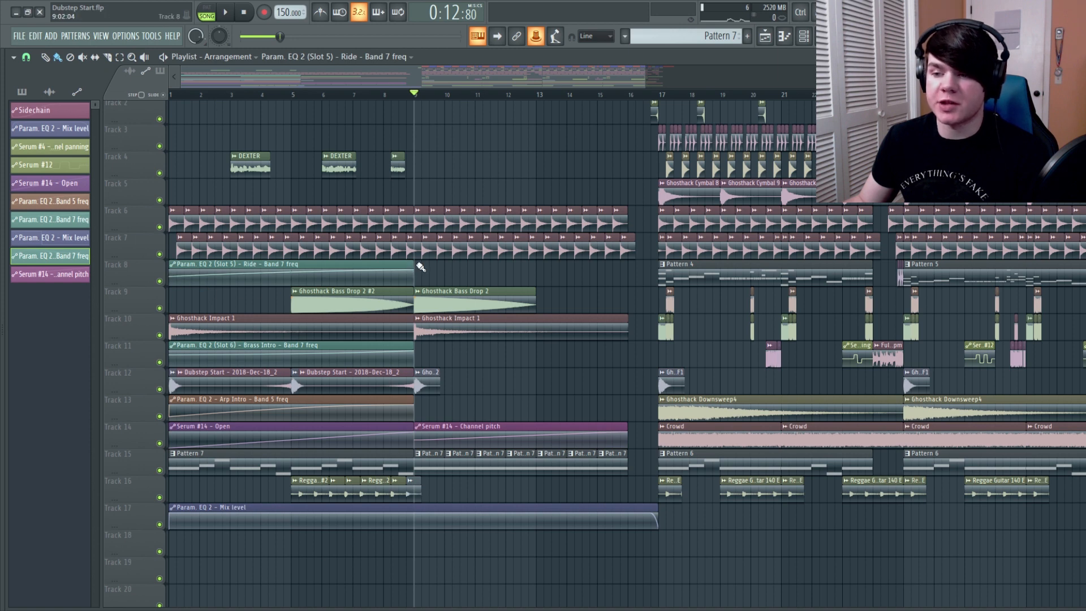
Extend the Ride Band 7 frequency automation clip to bar 16 and give its end point the 58% value copied from its first point
{"action": "left_click_drag", "start_coordinate": [413, 272], "coordinate": [627, 274]}
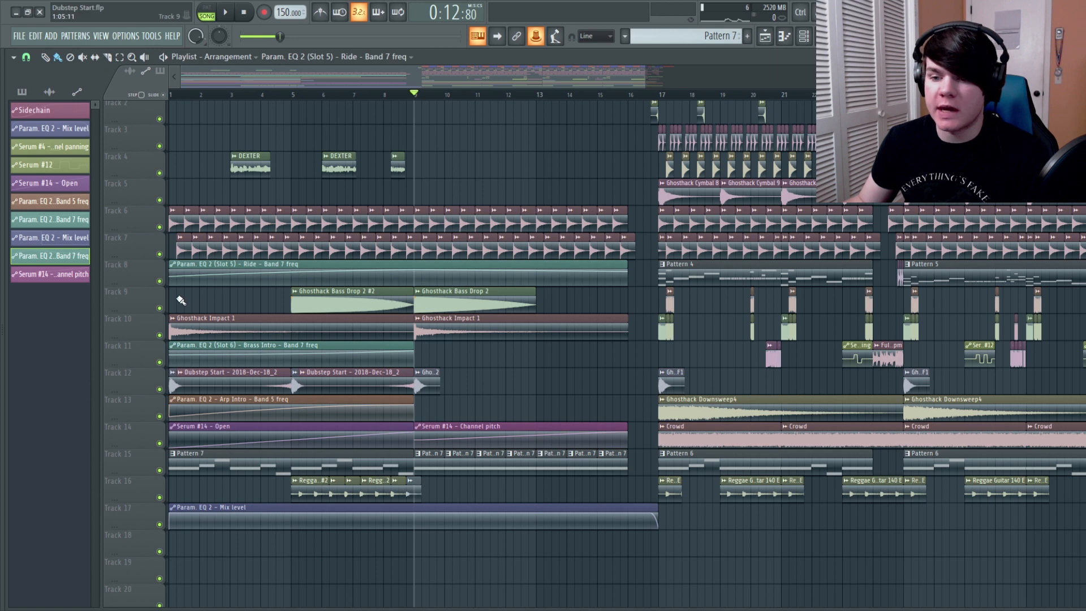
{"action": "right_click", "coordinate": [173, 278]}
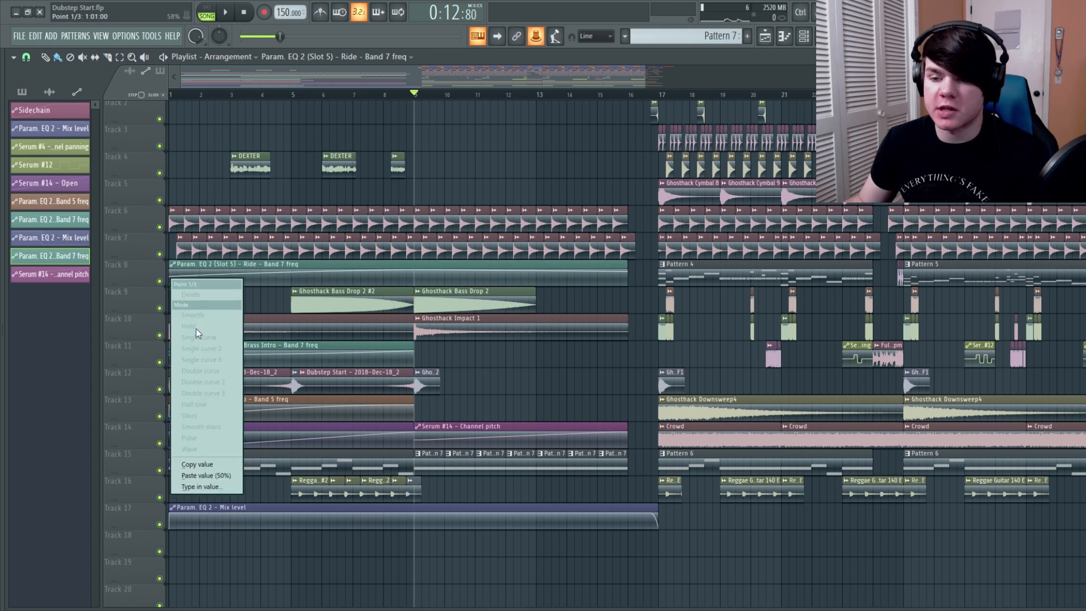
{"action": "left_click", "coordinate": [207, 463]}
{"action": "left_click", "coordinate": [626, 277]}
{"action": "right_click", "coordinate": [626, 276]}
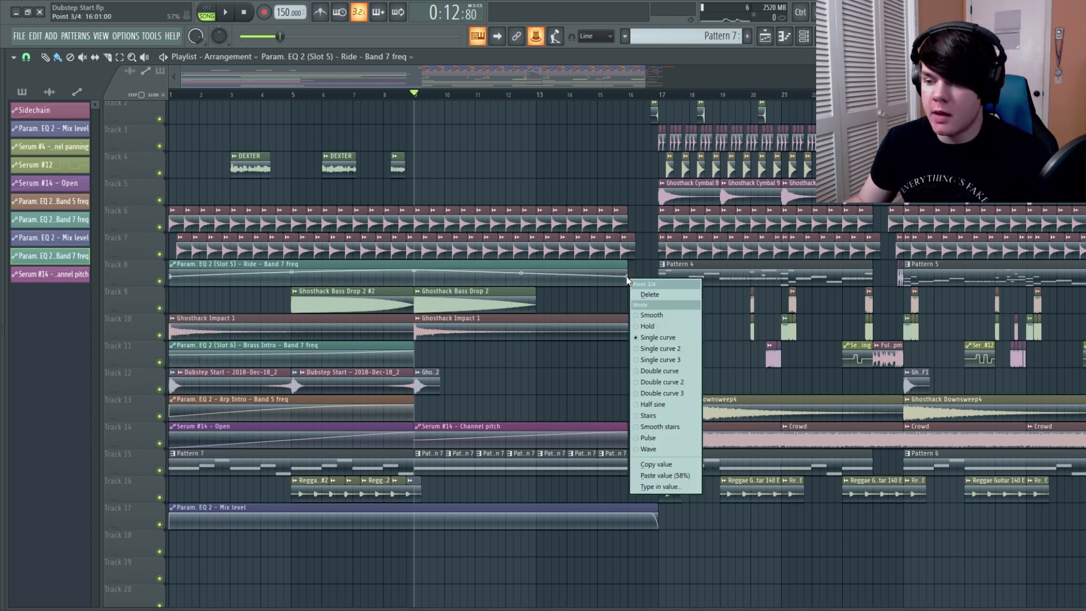
{"action": "left_click", "coordinate": [657, 475]}
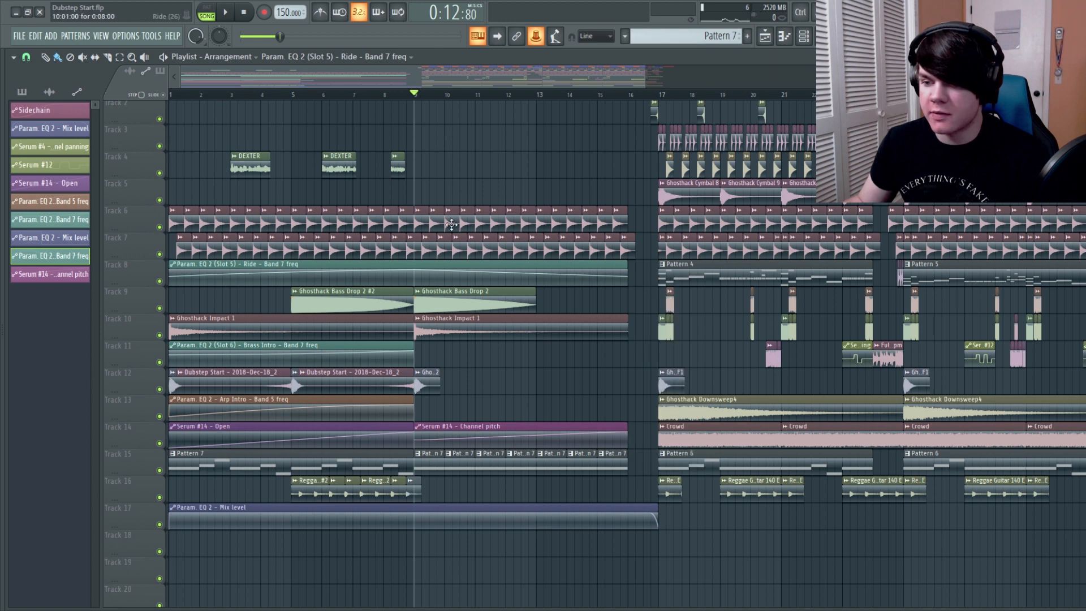
Listen to the ride sweep from bar 9 and extend its automation with a rising curve up to bar 17
{"action": "key", "text": "space"}
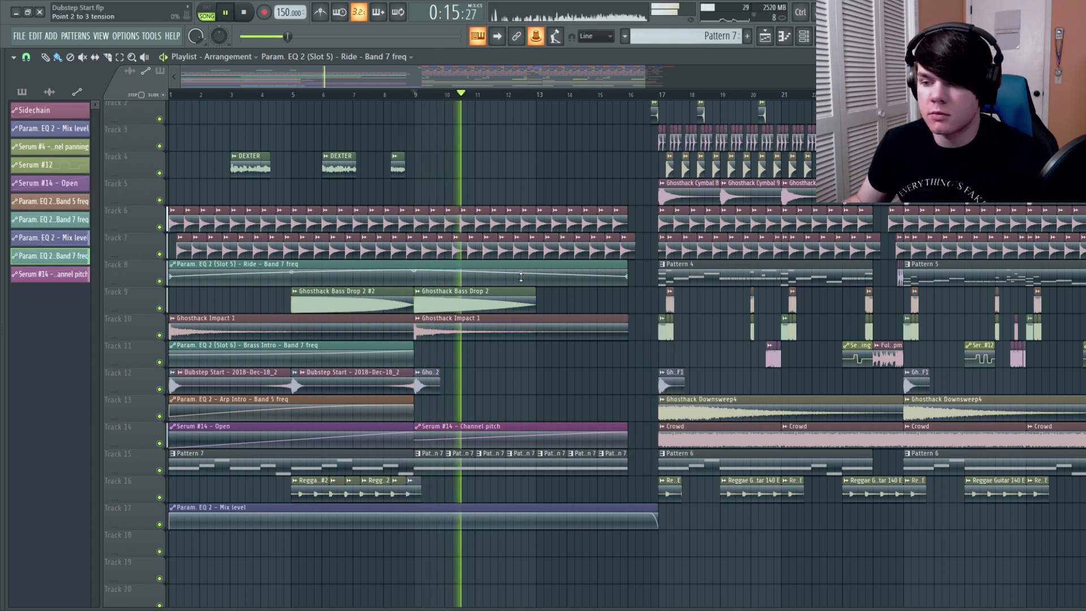
{"action": "key", "text": "space"}
{"action": "right_click", "coordinate": [628, 277]}
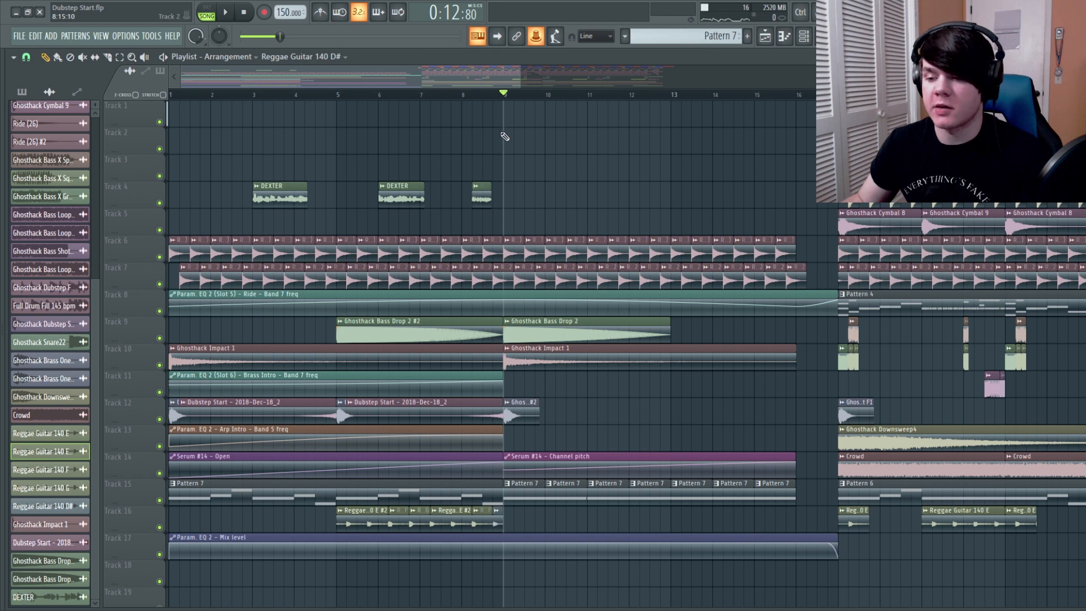
Place a Reggae Guitar 140 E #2 clip at bar 9 on Track 16 and audition it
{"action": "left_click", "coordinate": [351, 517]}
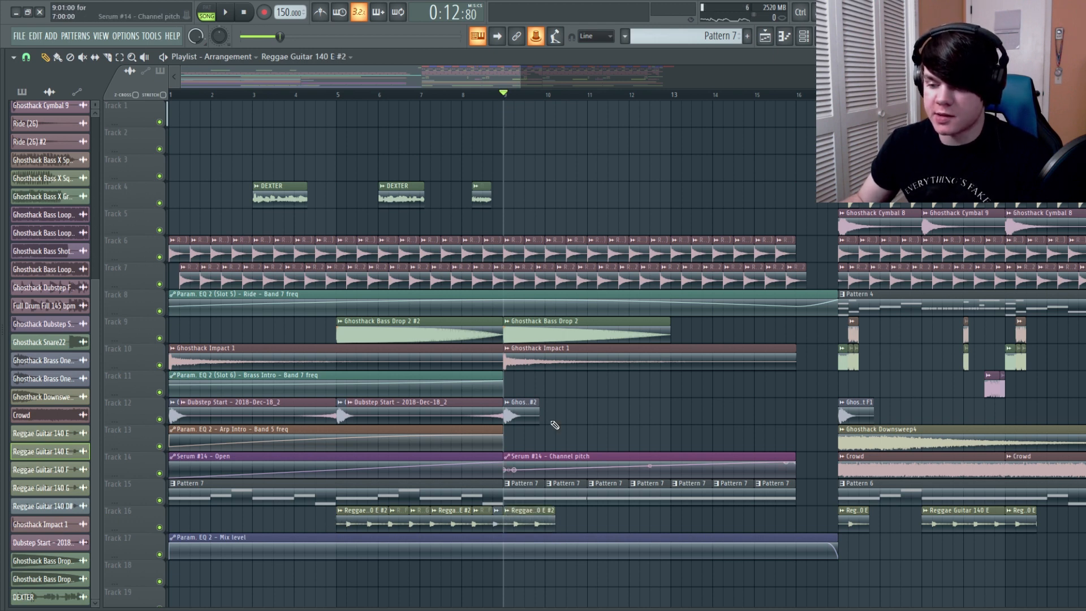
{"action": "scroll", "coordinate": [539, 94], "scroll_direction": "up", "scroll_amount": 4}
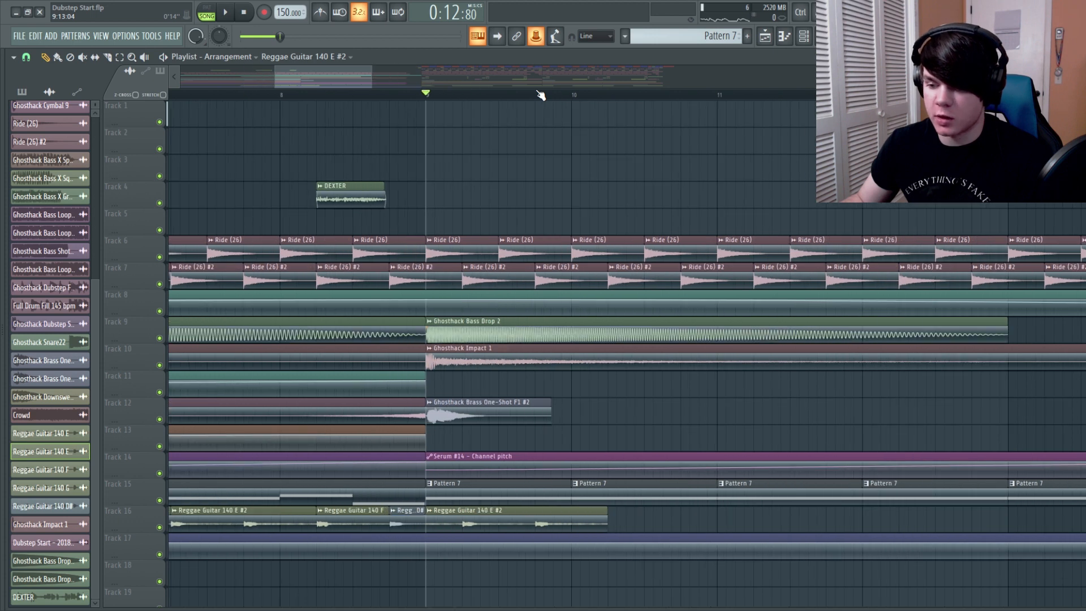
{"action": "key", "text": "space"}
{"action": "key", "text": "space"}
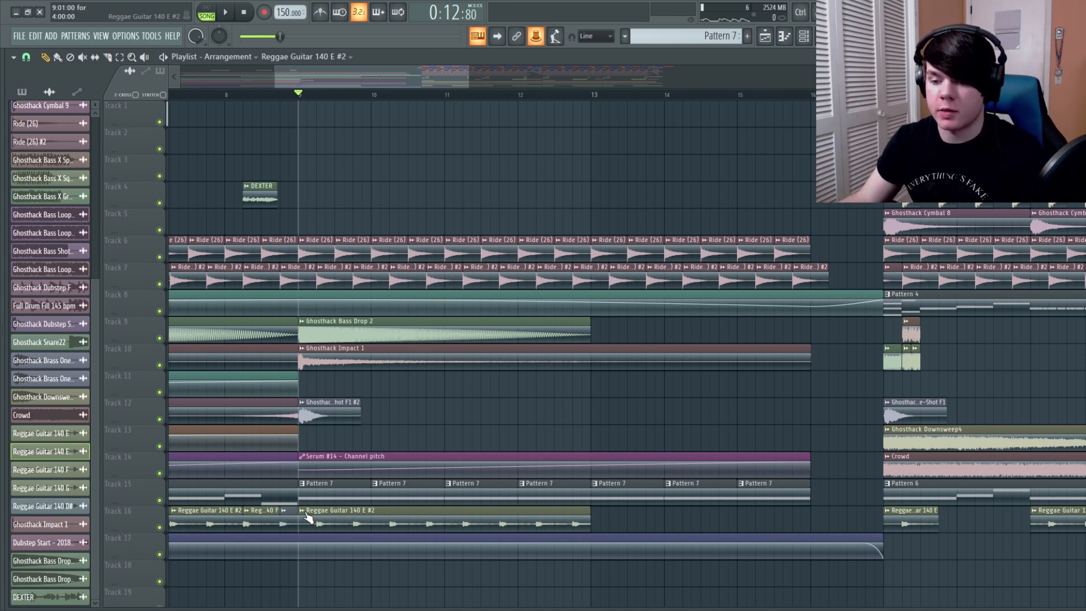
Make the guitar clip at bar 9 unique and add another copy of it from bar 13 to bar 16 on Track 16
{"action": "left_click", "coordinate": [307, 514]}
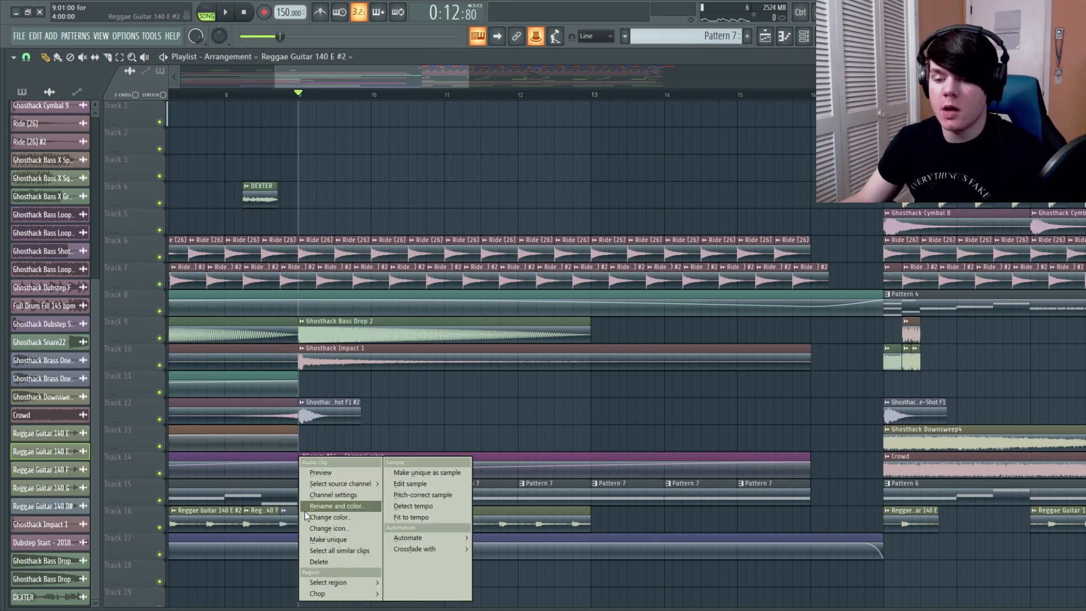
{"action": "left_click", "coordinate": [345, 543]}
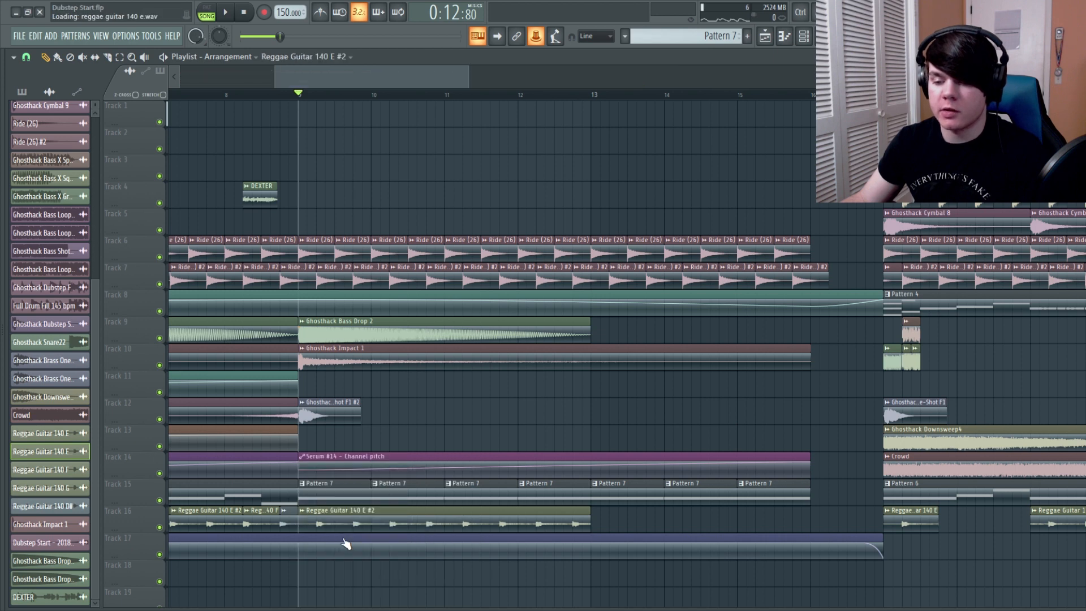
{"action": "left_click", "coordinate": [592, 526]}
{"action": "left_click_drag", "start_coordinate": [594, 527], "coordinate": [630, 528]}
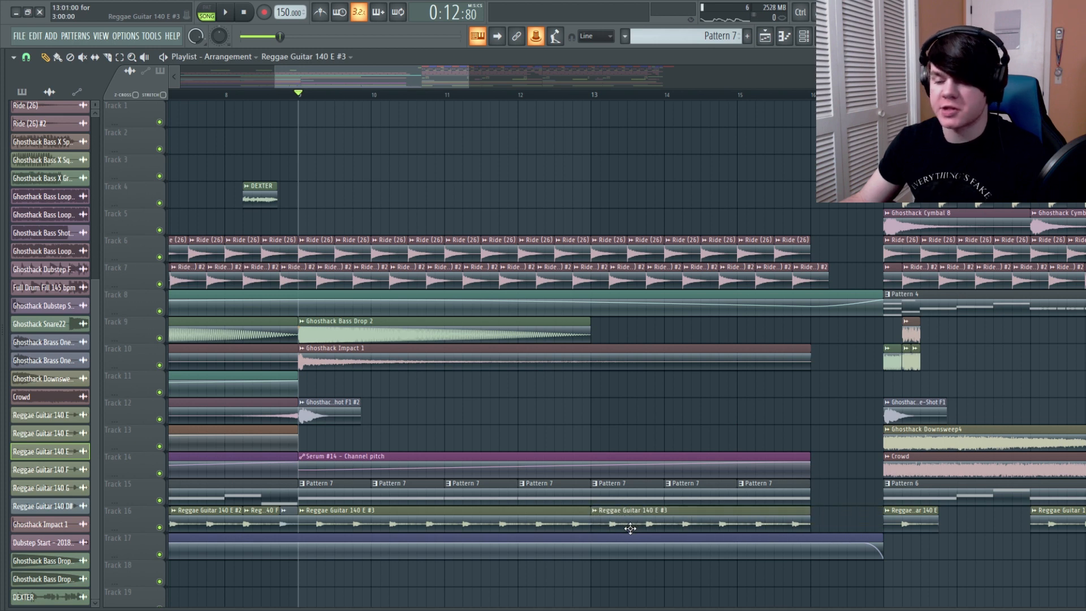
Create a rising channel pitch automation clip for Reggae Guitar 140 E #3 from bar 9 on Track 18 and play it back
{"action": "double_click", "coordinate": [539, 510]}
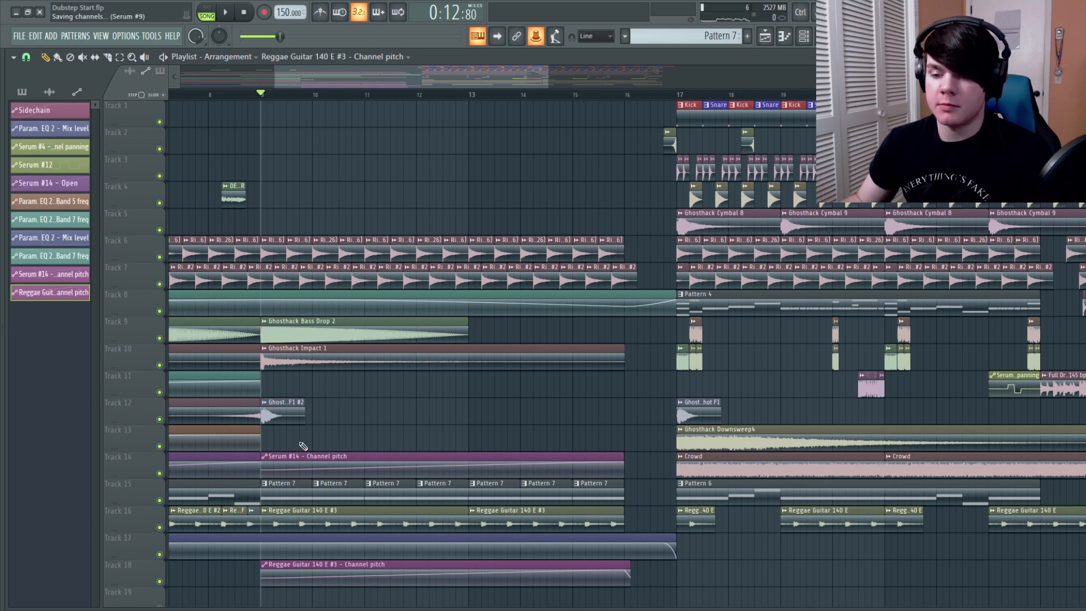
{"action": "key", "text": "space"}
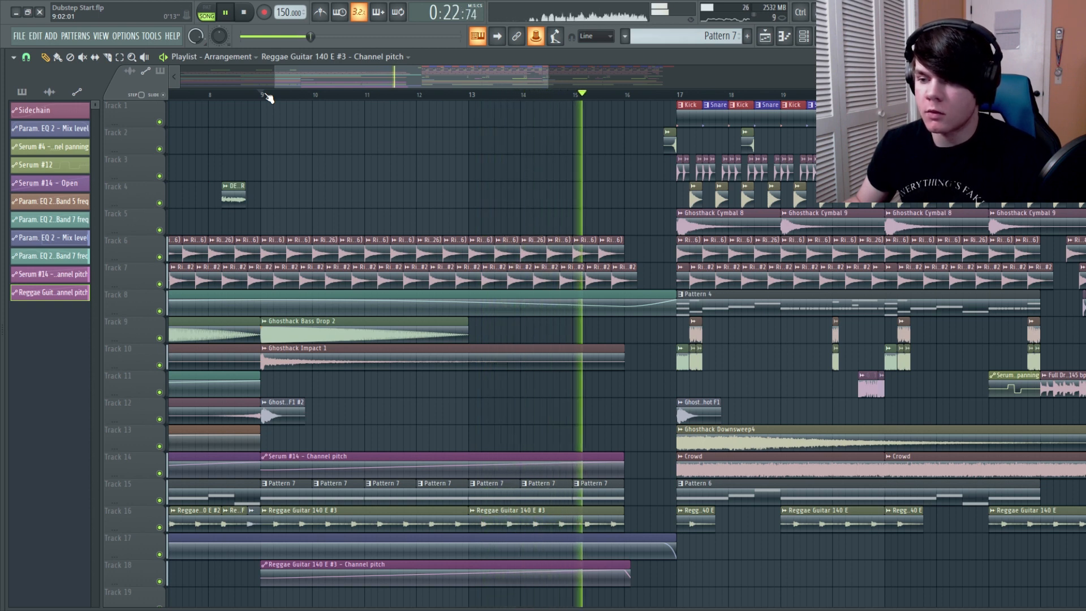
Create an automation clip for the Band 1 frequency of the Guitar Intro's Fruity parametric EQ 2 across bars 9 to 16
{"action": "left_click_drag", "start_coordinate": [268, 96], "coordinate": [630, 96]}
{"action": "key", "text": "space"}
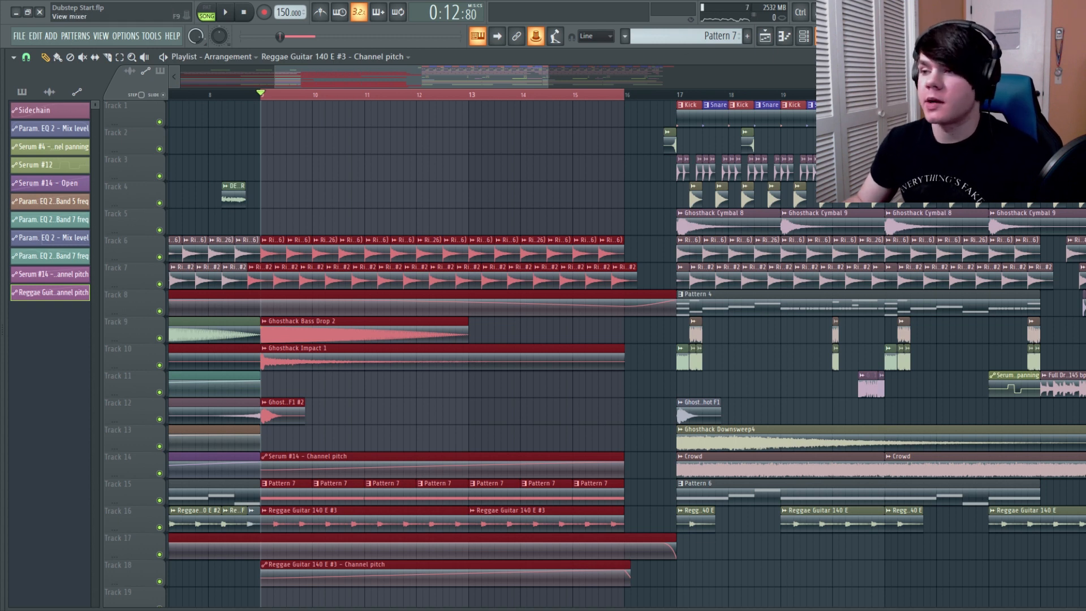
{"action": "left_click", "coordinate": [785, 35]}
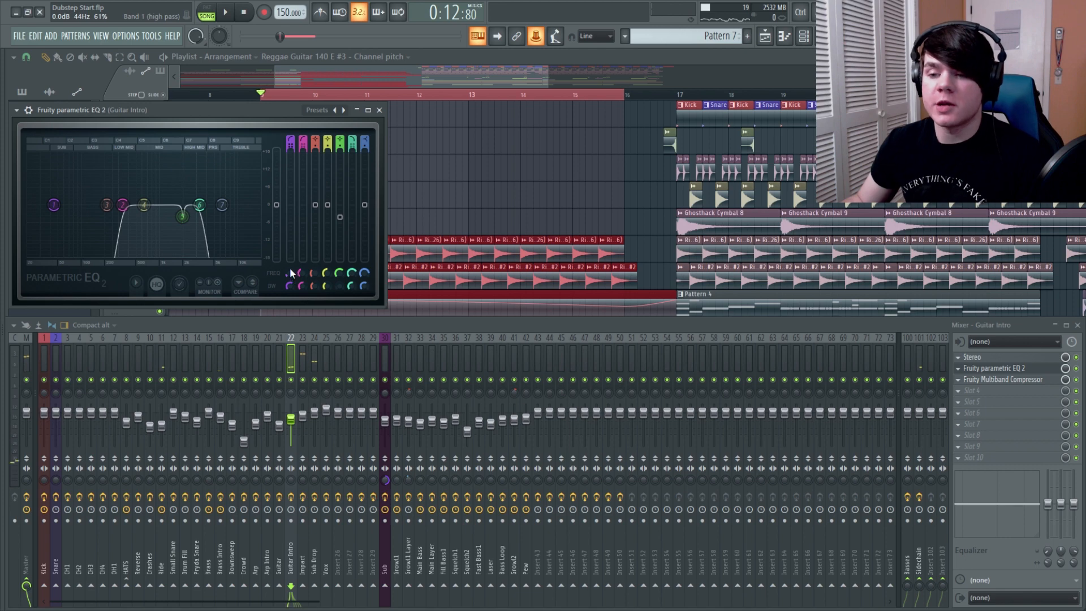
{"action": "right_click", "coordinate": [289, 270]}
{"action": "left_click", "coordinate": [317, 349]}
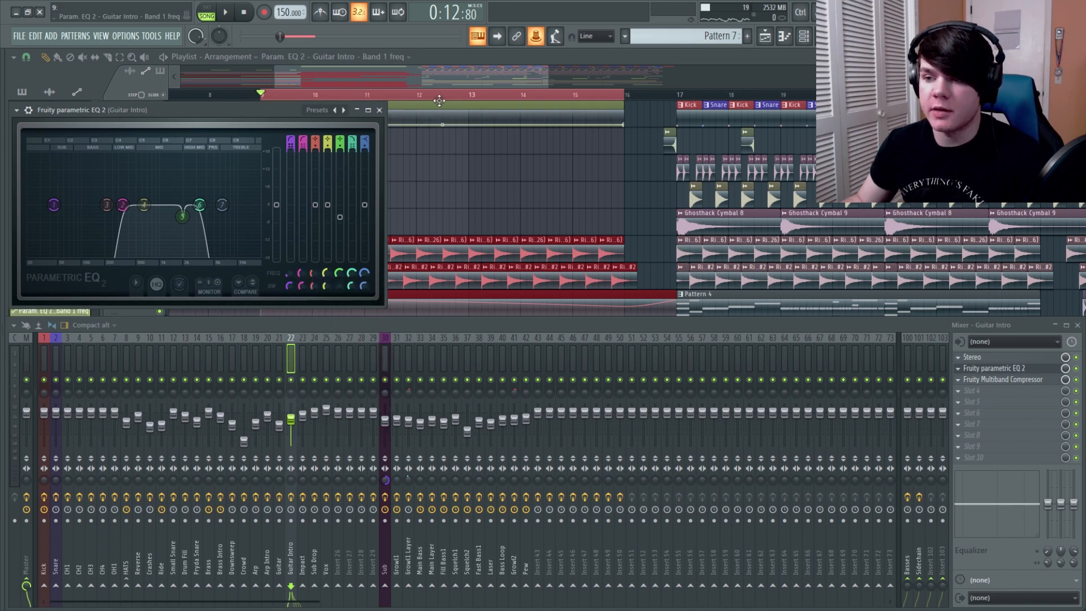
Shape the Guitar Intro Band 1 automation on Track 13 to rise until bar 16 and drop just past it, and play it back
{"action": "key", "text": "F12"}
{"action": "left_click_drag", "start_coordinate": [624, 124], "coordinate": [639, 124]}
{"action": "right_click", "coordinate": [626, 114]}
{"action": "left_click_drag", "start_coordinate": [626, 443], "coordinate": [627, 440]}
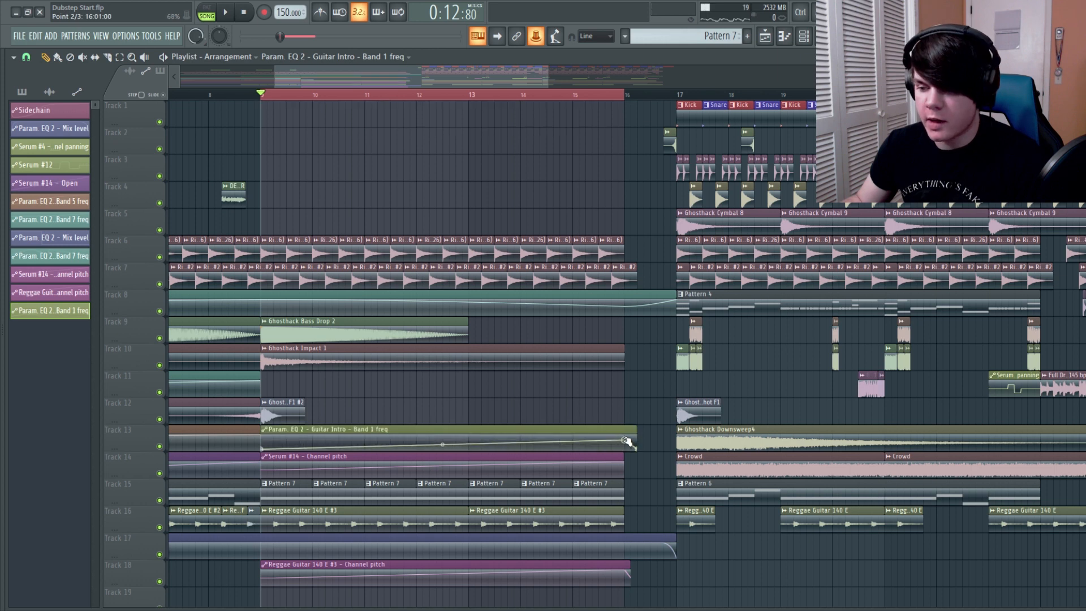
{"action": "key", "text": "space"}
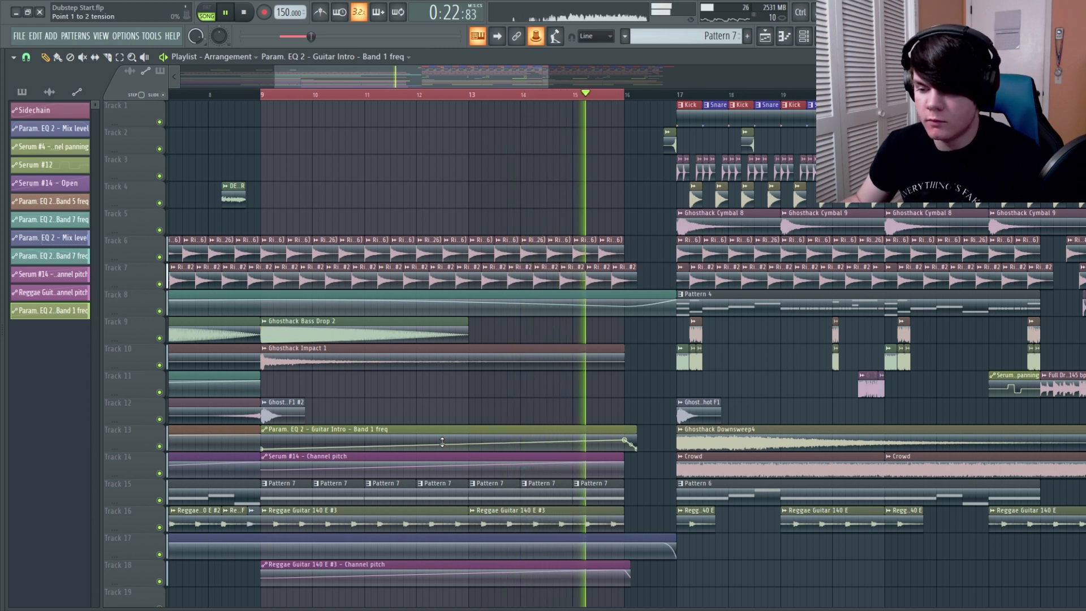
{"action": "key", "text": "space"}
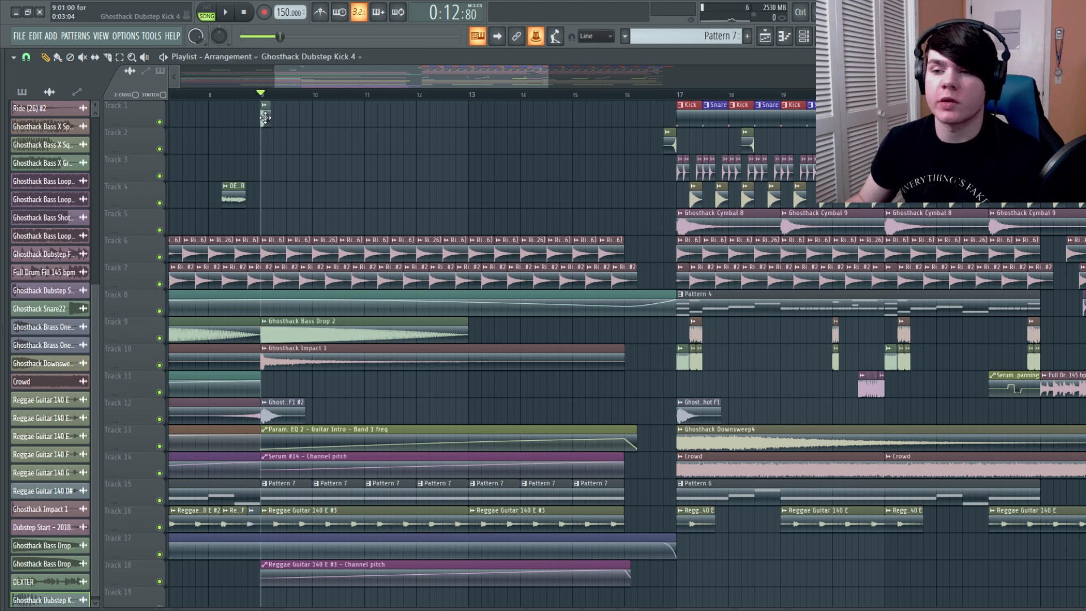
Build an accelerating kick roll on Track 1 from bar 13 to bar 16 and swap its sample for Ghosthack Dubstep Kick 6
{"action": "double_click", "coordinate": [265, 117]}
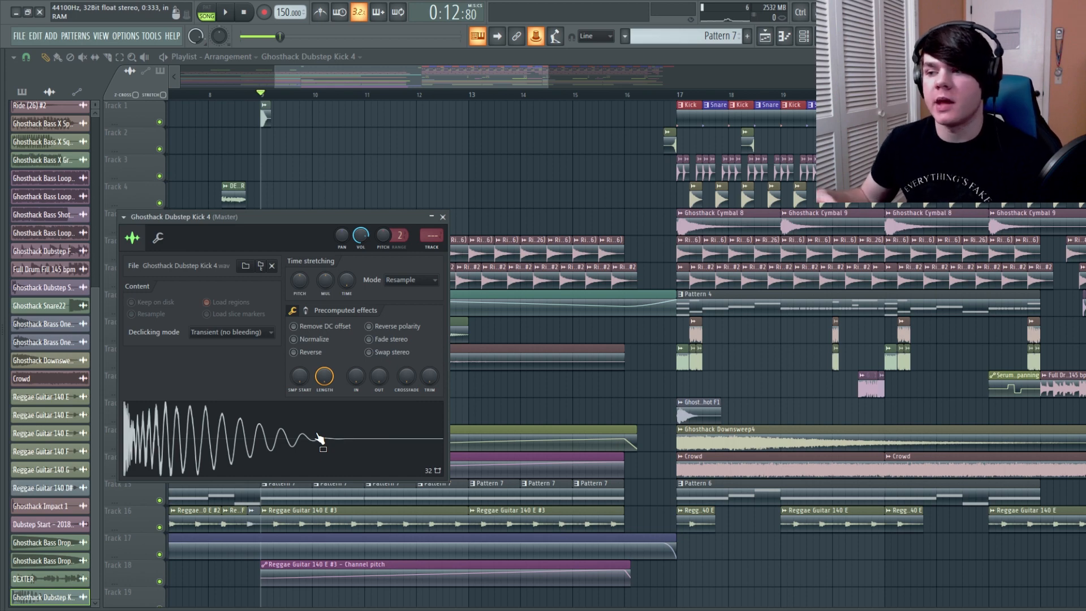
{"action": "scroll", "coordinate": [443, 390], "scroll_direction": "down", "scroll_amount": 3}
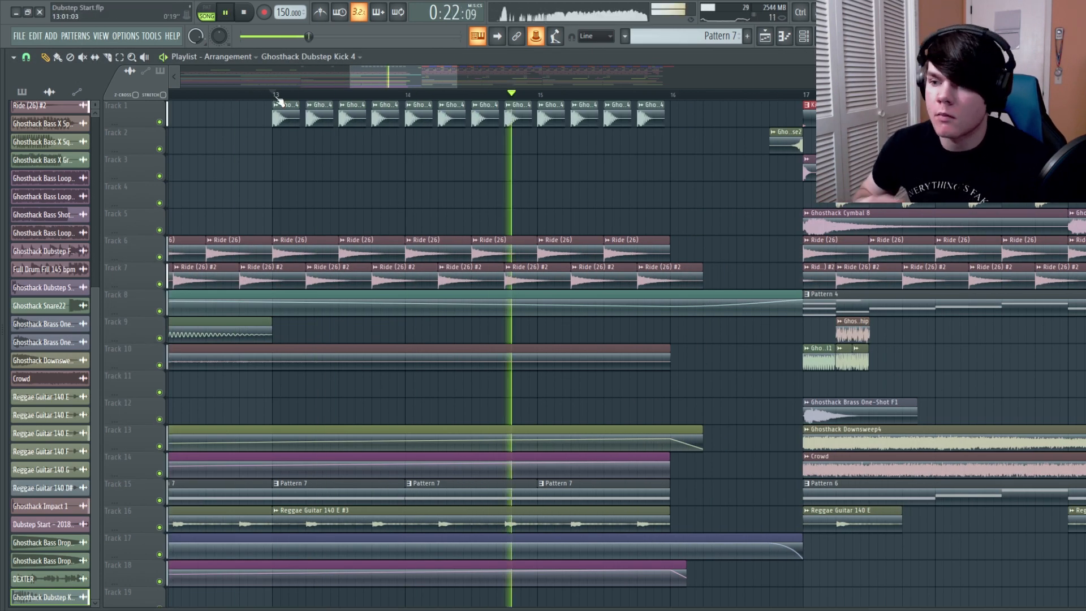
{"action": "left_click_drag", "start_coordinate": [806, 152], "coordinate": [726, 121]}
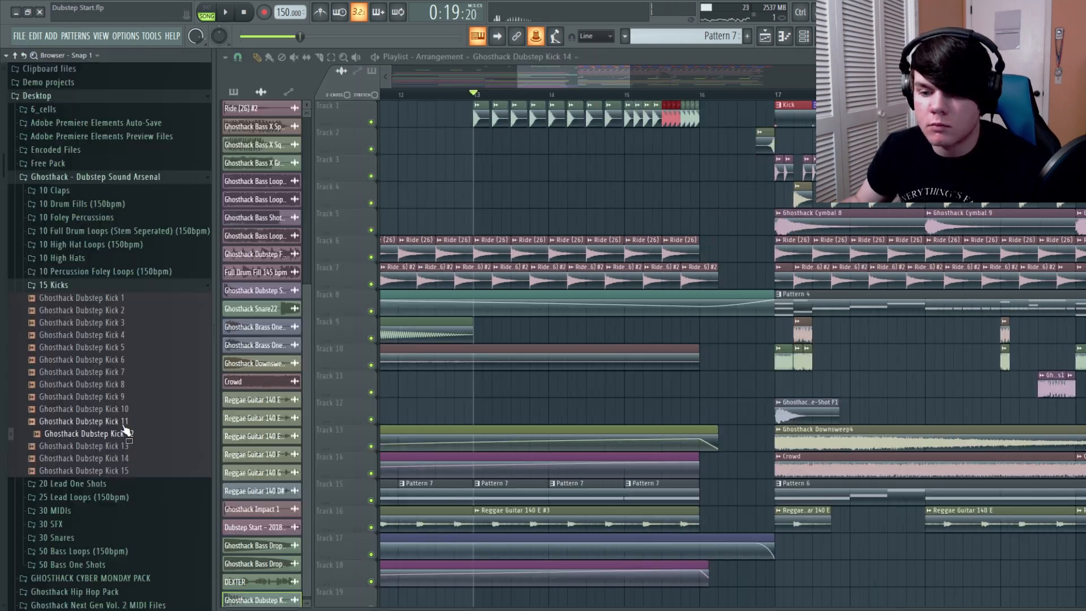
{"action": "left_click", "coordinate": [129, 360]}
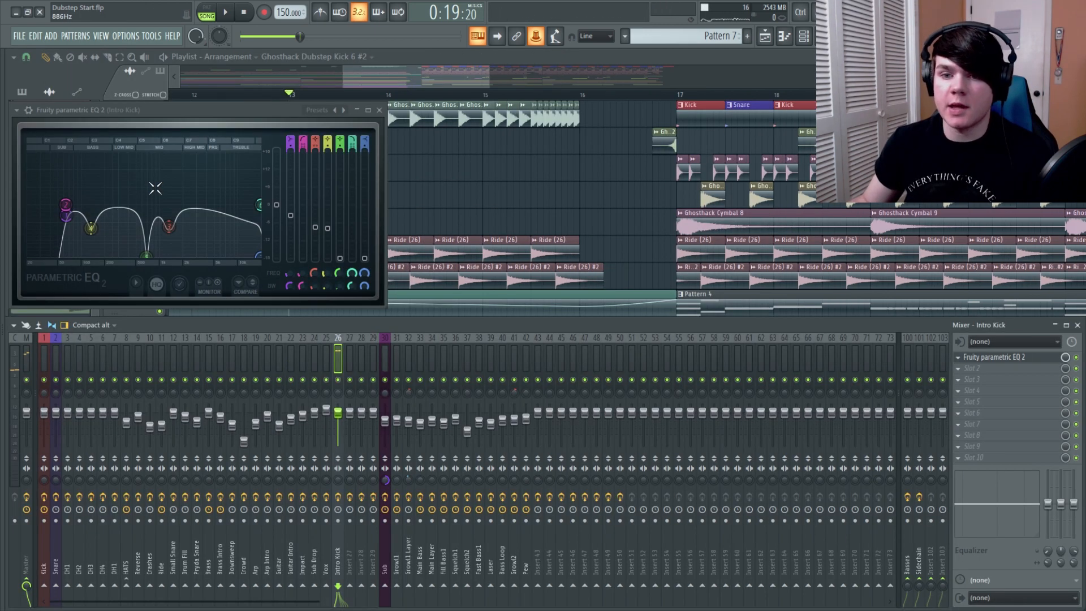
Shape the Intro Kick's sound with cuts in Fruity parametric EQ 2 while playing the kick roll, and close the equalizer
{"action": "key", "text": "space"}
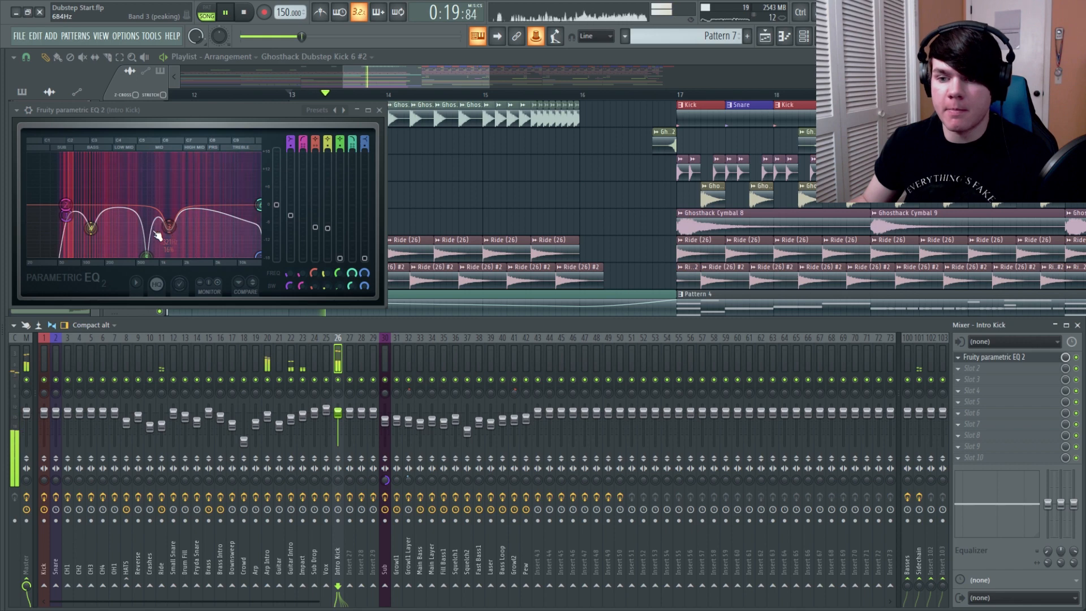
{"action": "key", "text": "space"}
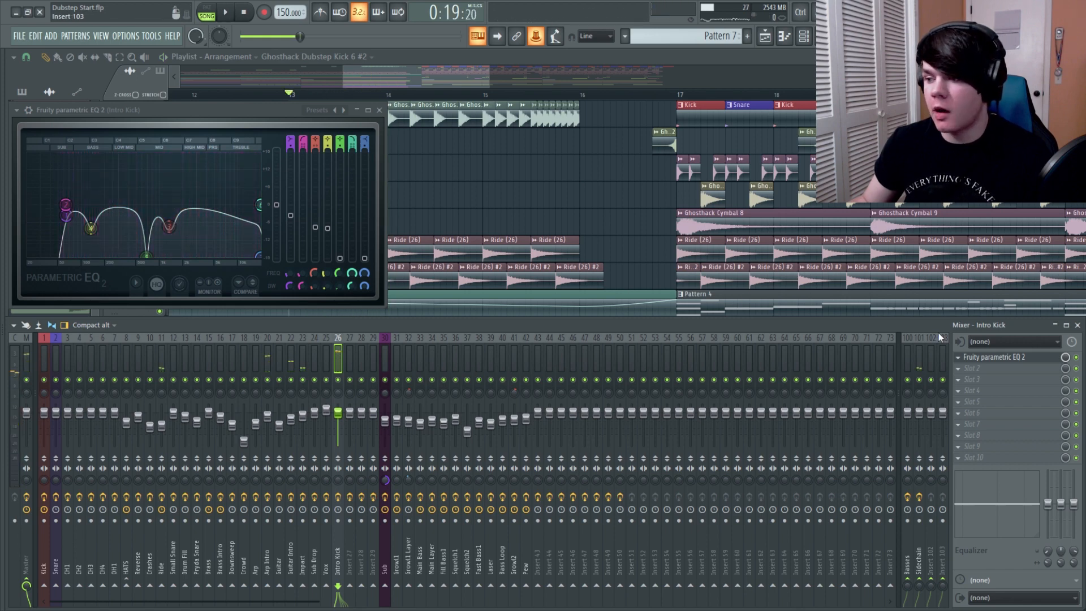
{"action": "left_click", "coordinate": [990, 356]}
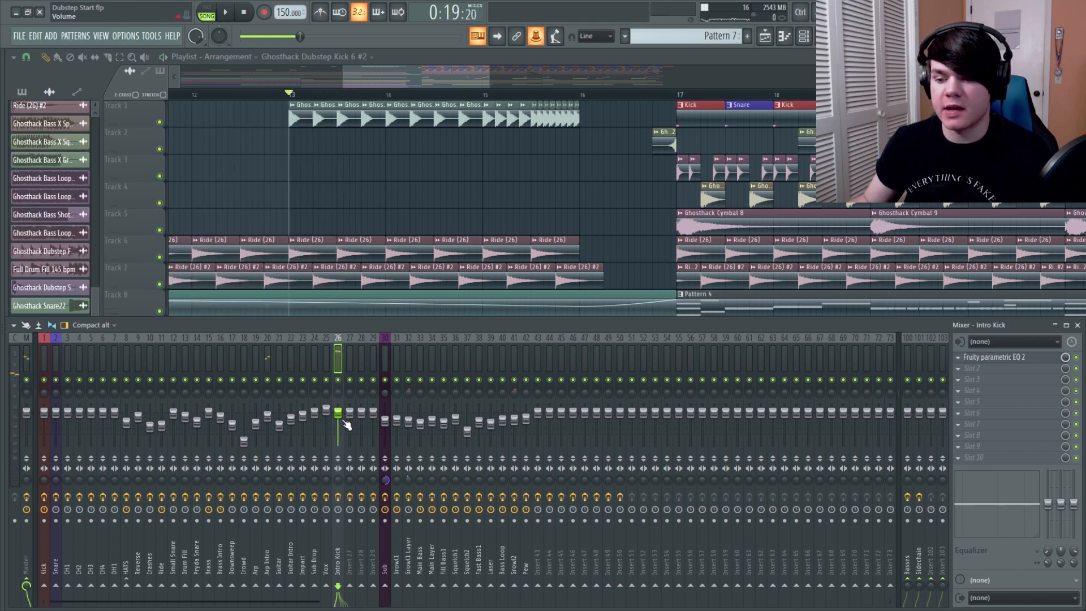
Lower the Intro Kick mixer volume to 96% (-1.0 dB) and play back the kick roll
{"action": "left_click_drag", "start_coordinate": [341, 419], "coordinate": [342, 423]}
{"action": "key", "text": "space"}
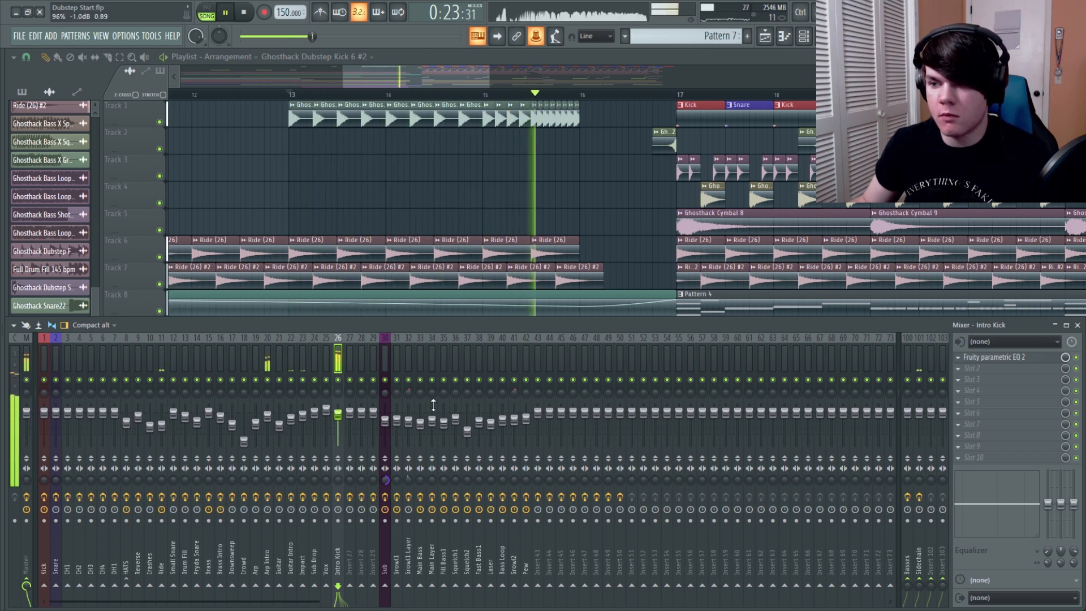
{"action": "key", "text": "space"}
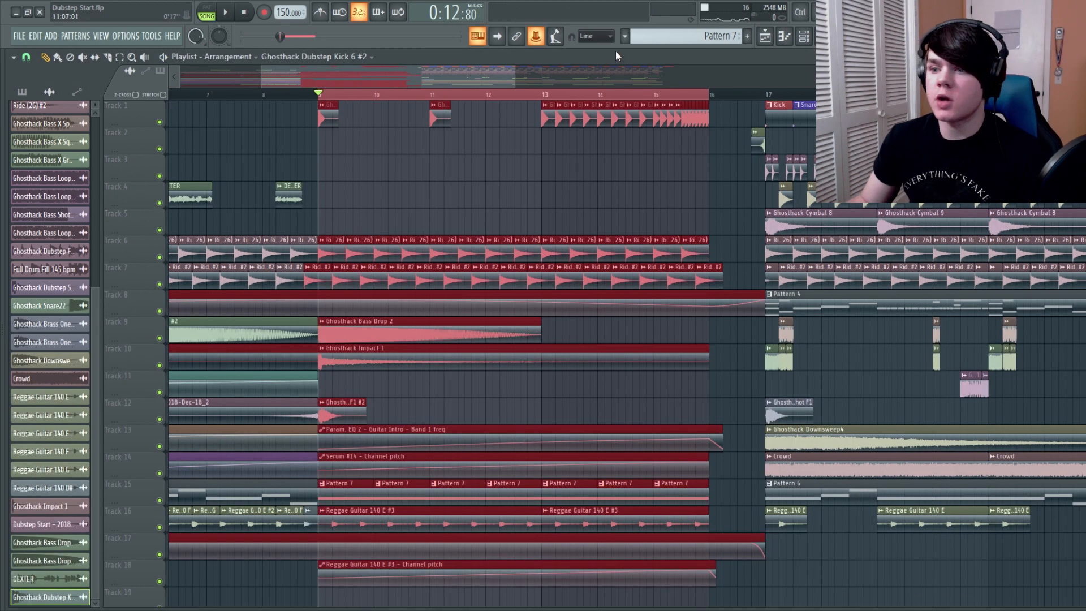
Add a second Fruity parametric EQ 2 to the Intro Kick, automate its Band 1 and Band 7 frequencies across bars 9 to 16, and play it back
{"action": "left_click", "coordinate": [803, 36]}
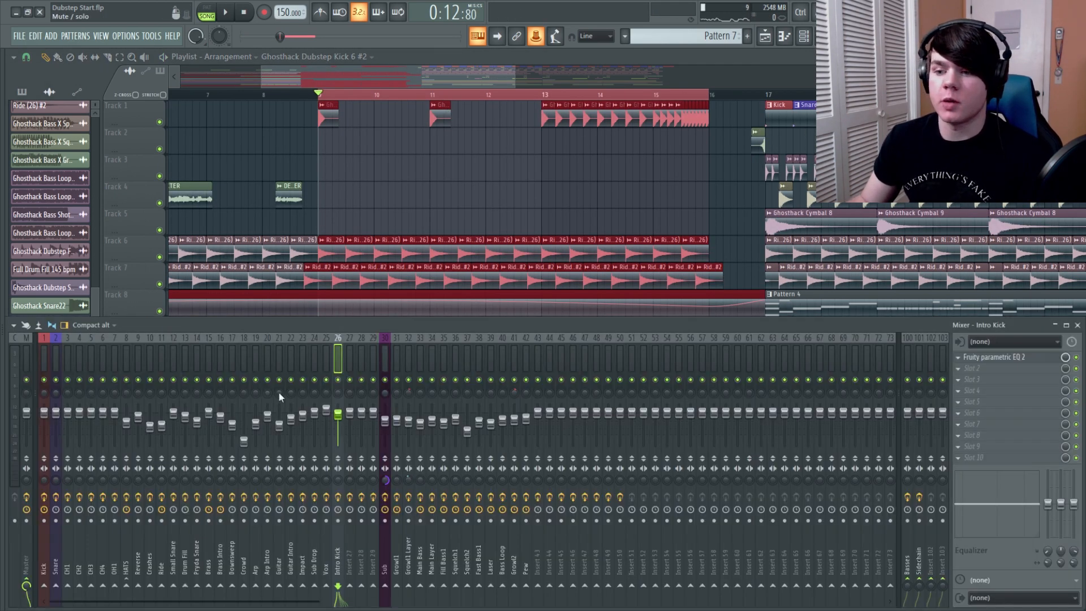
{"action": "left_click", "coordinate": [982, 370]}
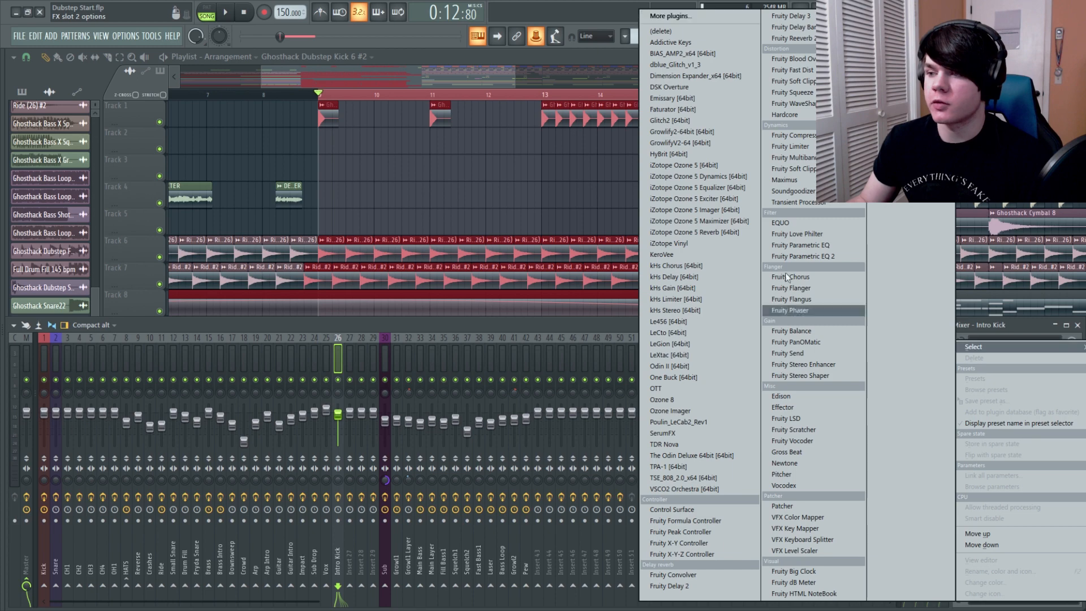
{"action": "left_click", "coordinate": [798, 257]}
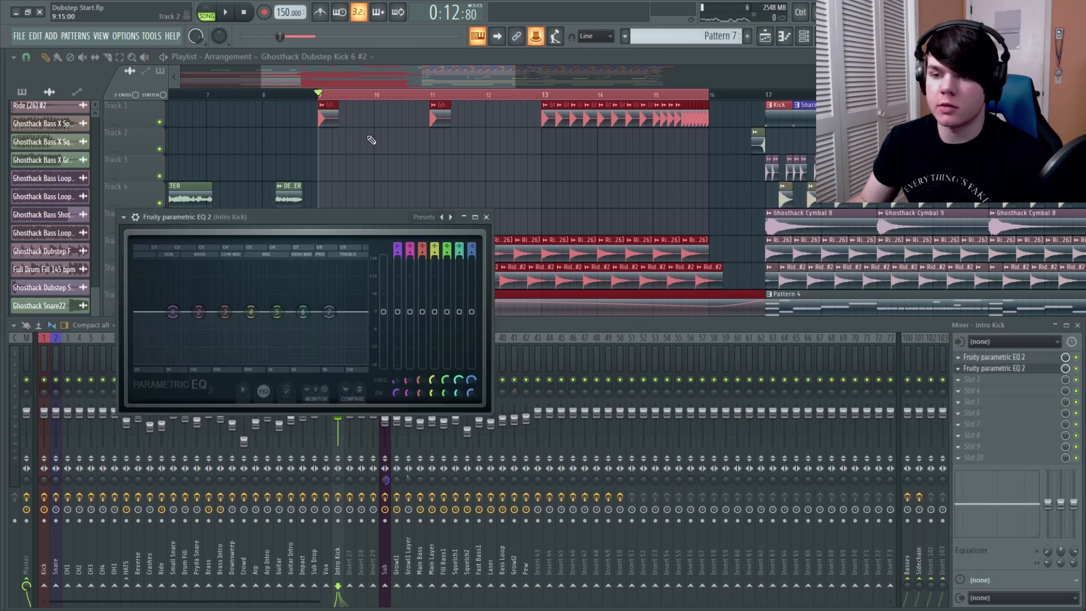
{"action": "left_click", "coordinate": [429, 218]}
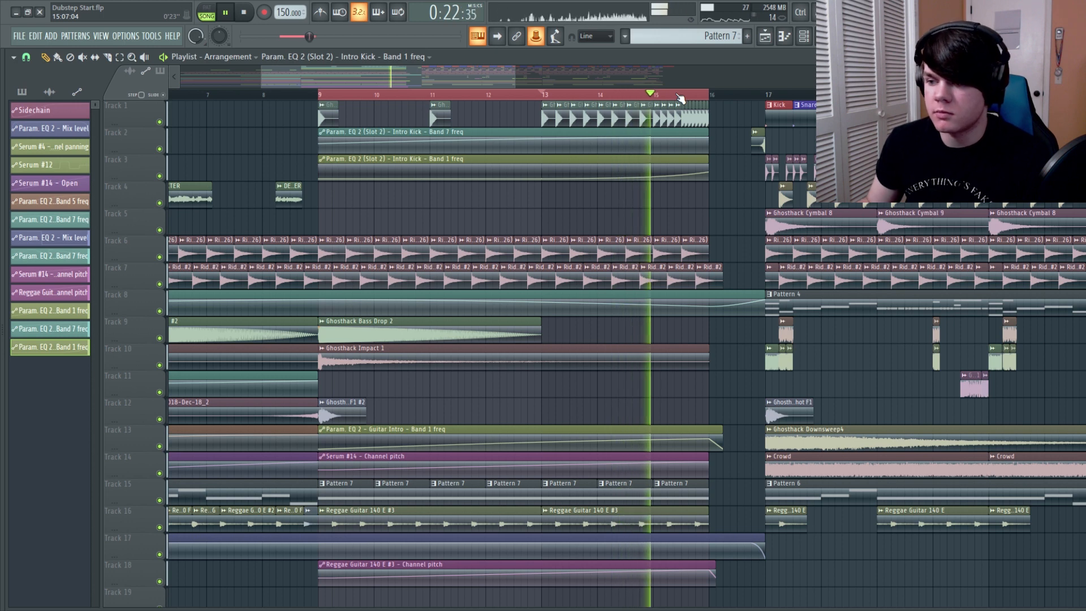
{"action": "left_click", "coordinate": [317, 94]}
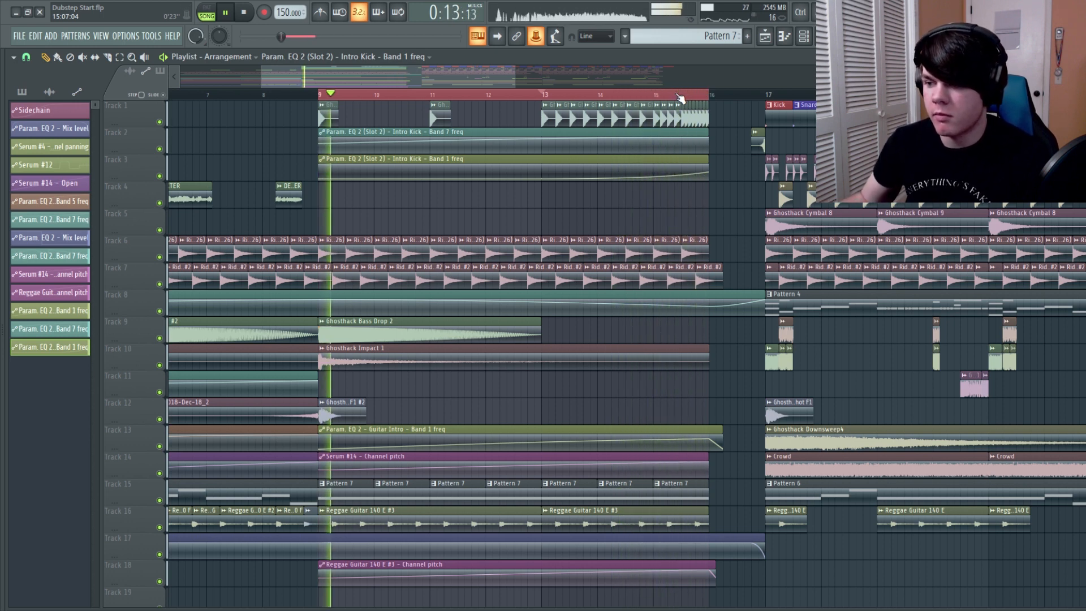
{"action": "key", "text": "space"}
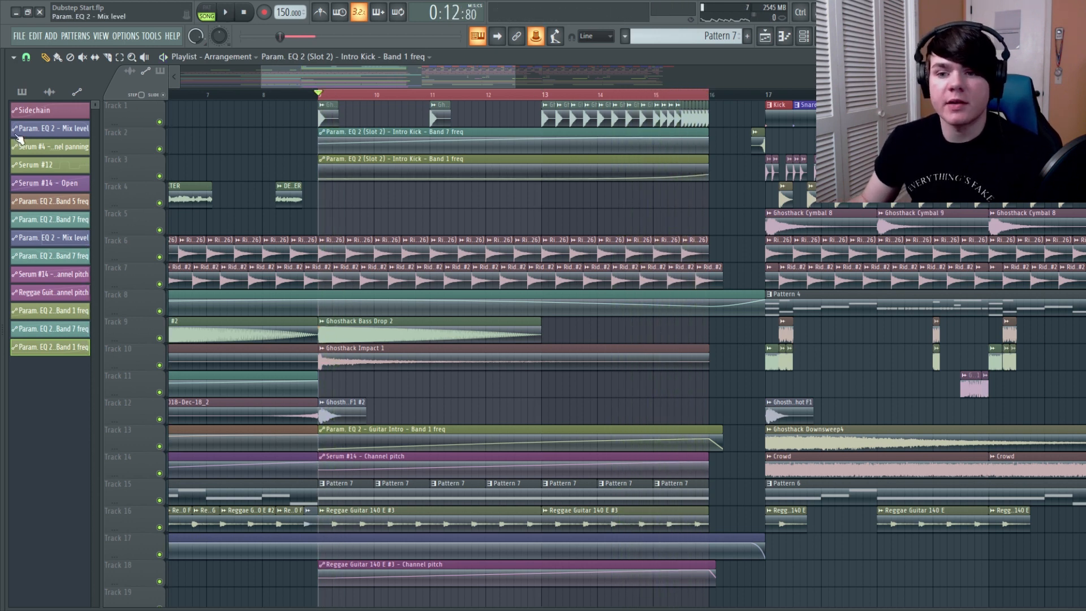
Place Ghosthack Dubstep Clap 1 from the 10 Claps folder on Track 4 and repeat it in an accelerating pattern from bar 9 to 16
{"action": "key", "text": "alt+F8"}
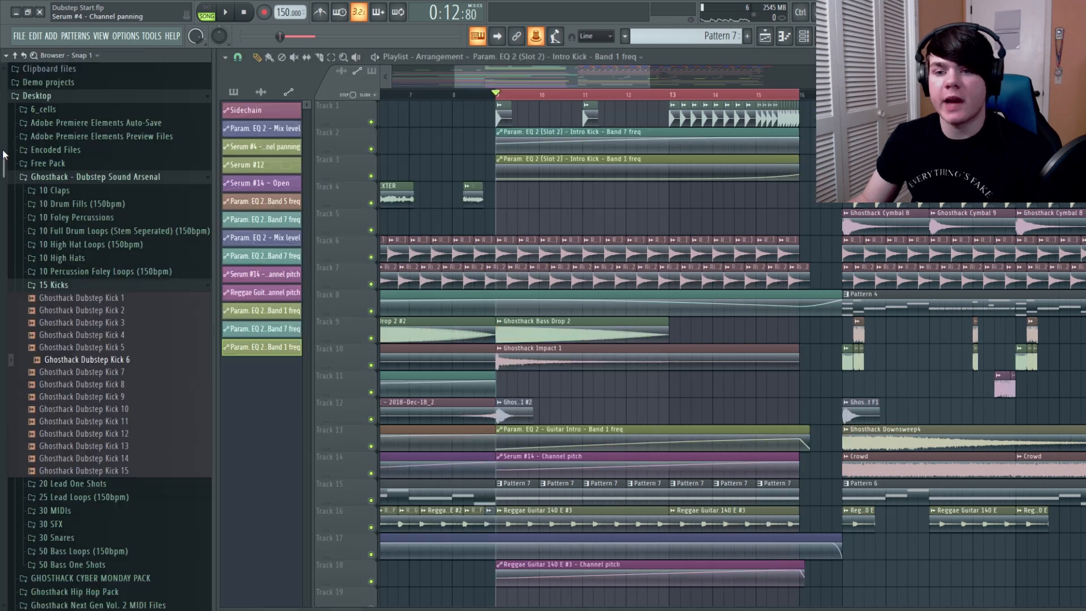
{"action": "left_click", "coordinate": [91, 286]}
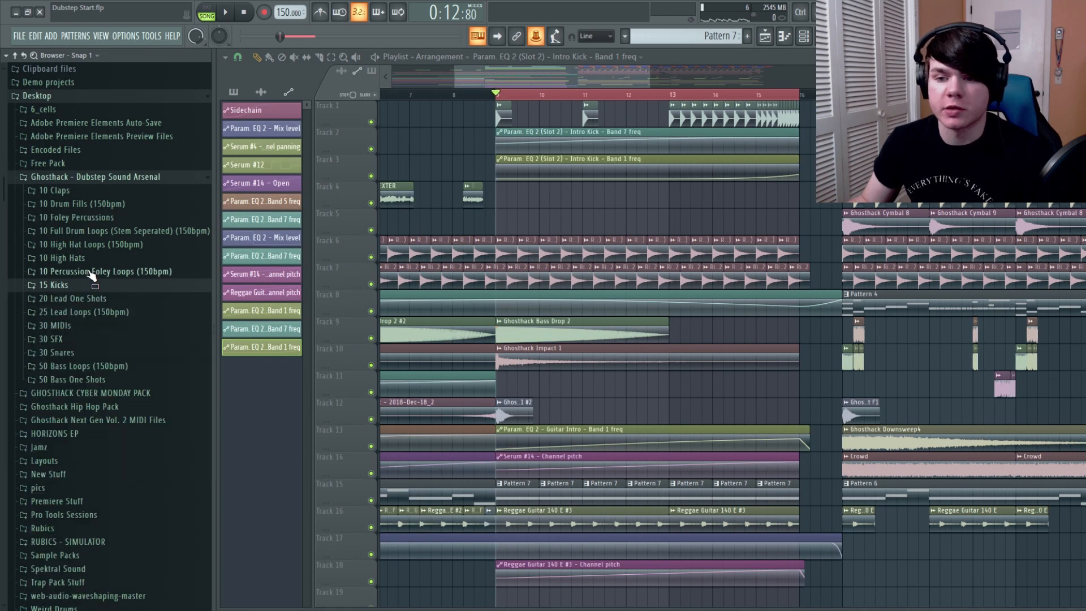
{"action": "left_click", "coordinate": [93, 191]}
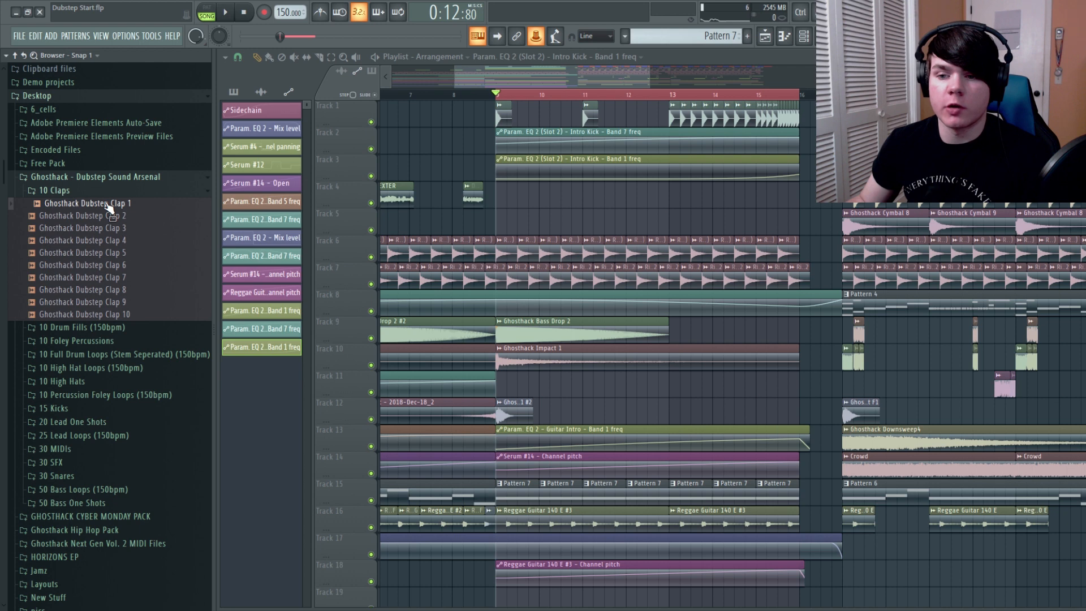
{"action": "left_click", "coordinate": [105, 205]}
{"action": "left_click_drag", "start_coordinate": [105, 206], "coordinate": [319, 201]}
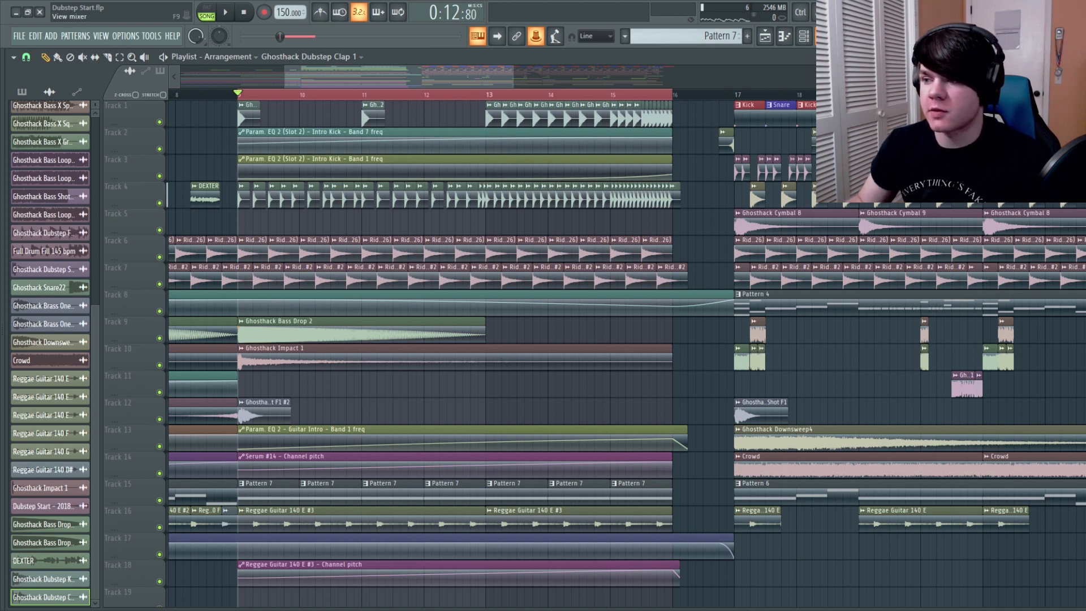
Route Ghosthack Dubstep Clap 1 to mixer insert 27 and name the insert Claps
{"action": "key", "text": "F9"}
{"action": "right_click", "coordinate": [351, 353]}
{"action": "left_click", "coordinate": [375, 347]}
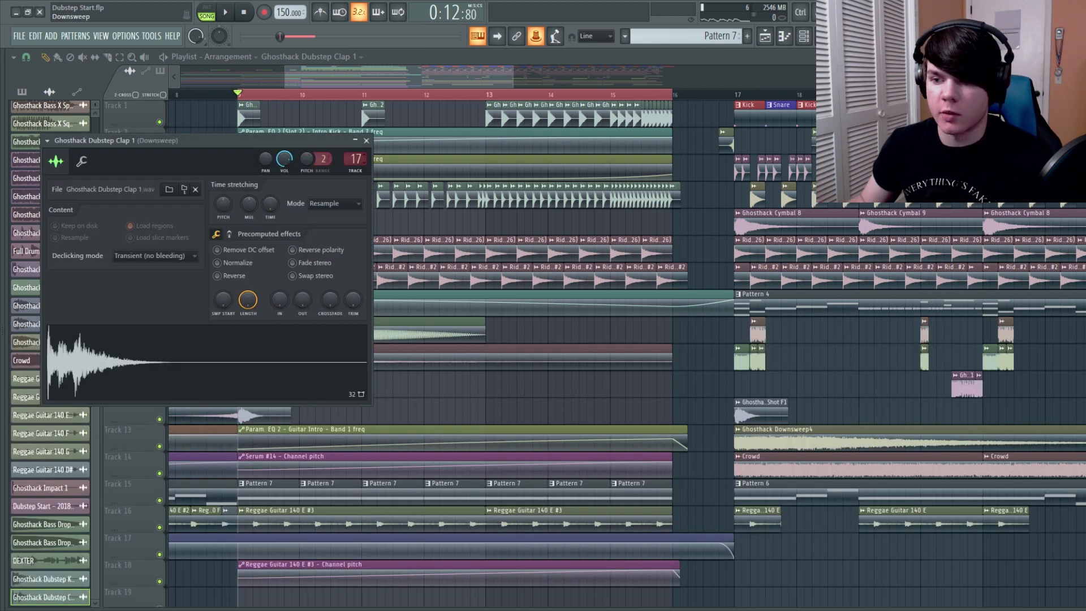
{"action": "scroll", "coordinate": [355, 159], "scroll_direction": "up", "scroll_amount": 3}
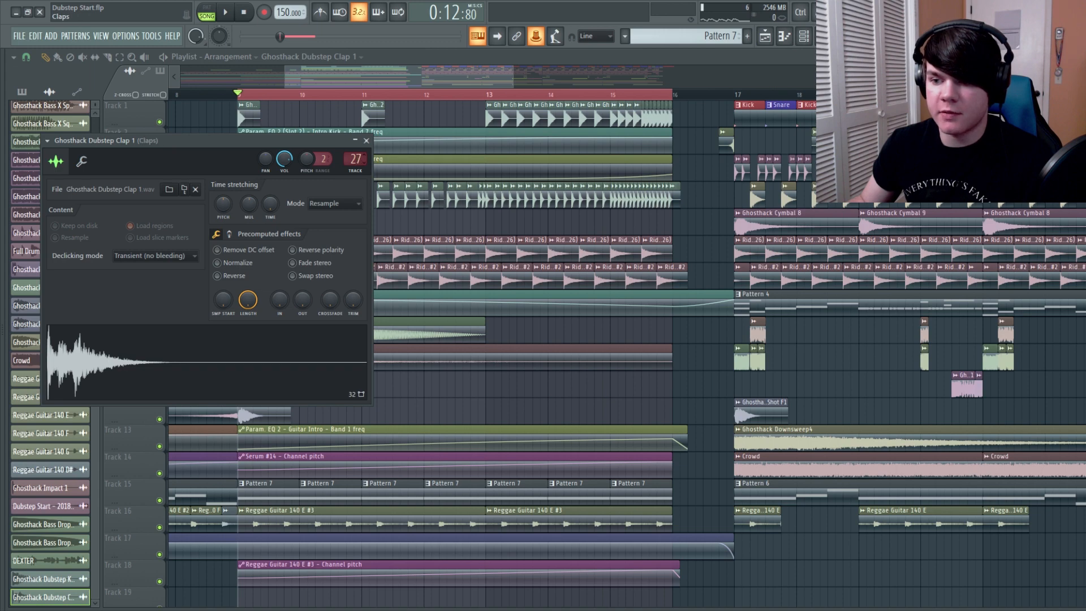
{"action": "left_click", "coordinate": [366, 140]}
Add Fruity Multiband Compressor and Dimension Expander to the Claps insert and play back the build-up, briefly soloing Track 4
{"action": "left_click", "coordinate": [804, 35]}
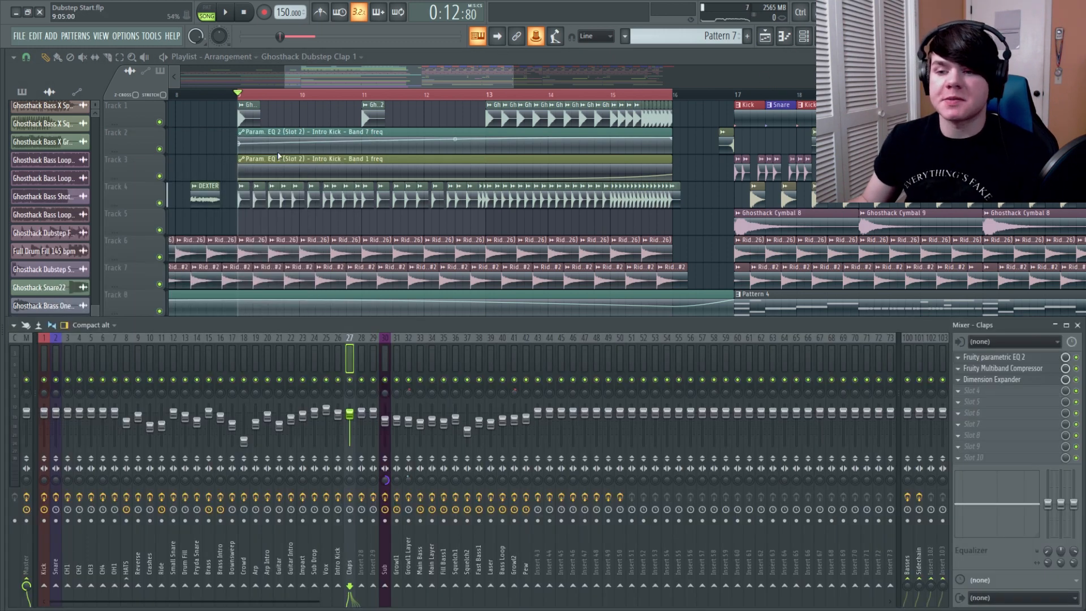
{"action": "key", "text": "space"}
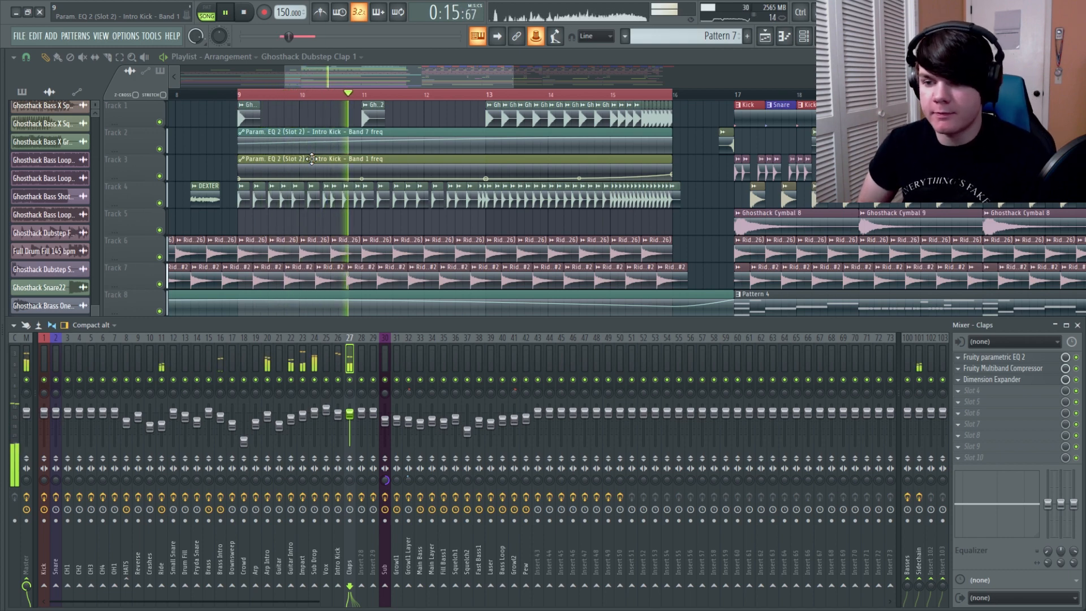
{"action": "key", "text": "F9"}
{"action": "left_click", "coordinate": [160, 203], "text": "ctrl"}
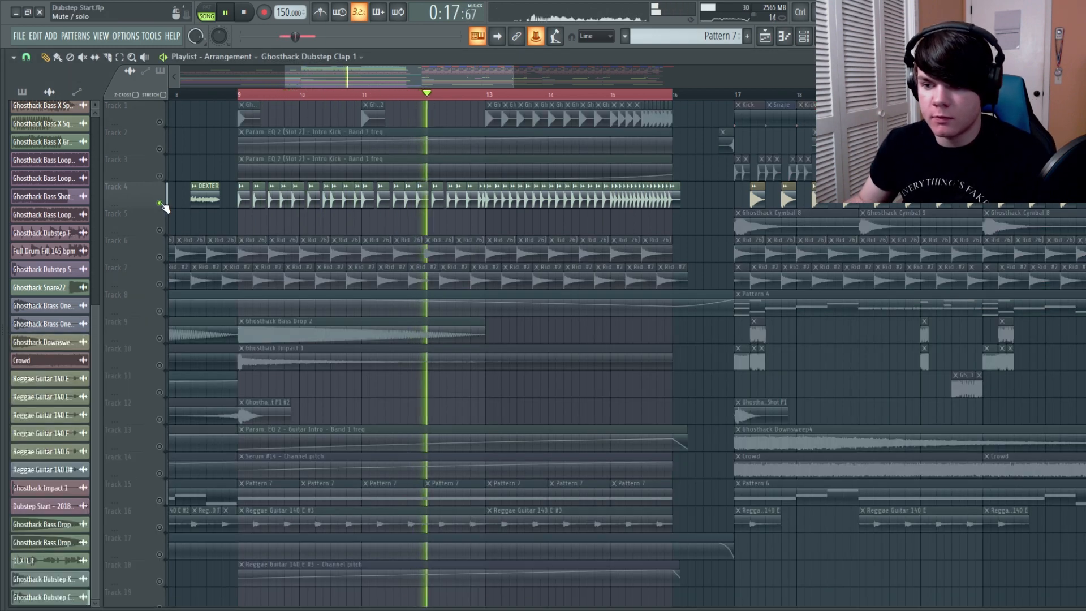
{"action": "left_click", "coordinate": [160, 203], "text": "ctrl"}
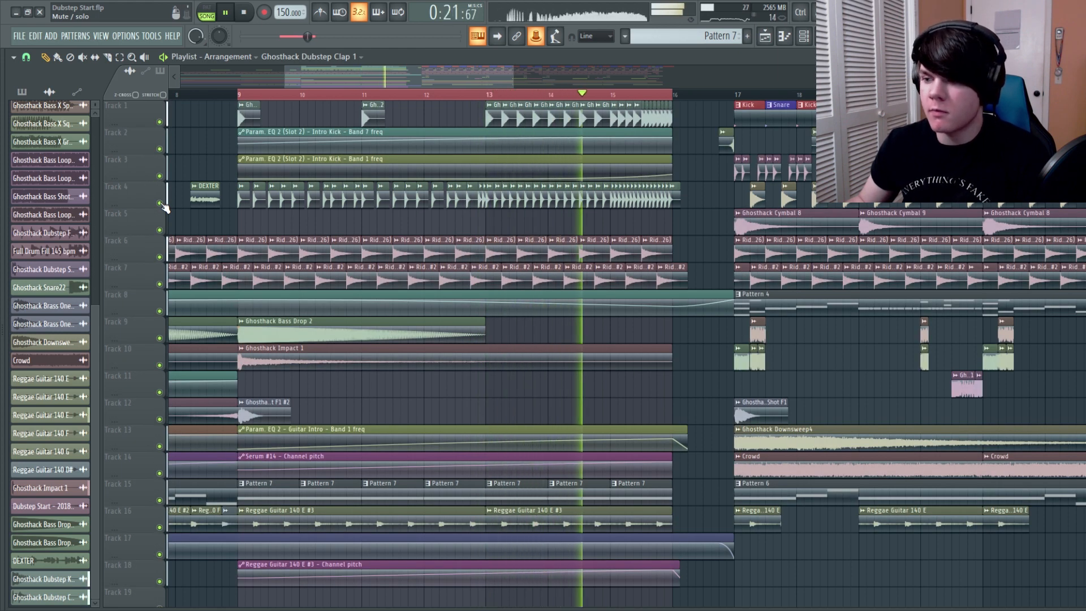
{"action": "key", "text": "space"}
Route the Claps mixer insert only to the Sidechain track
{"action": "key", "text": "F9"}
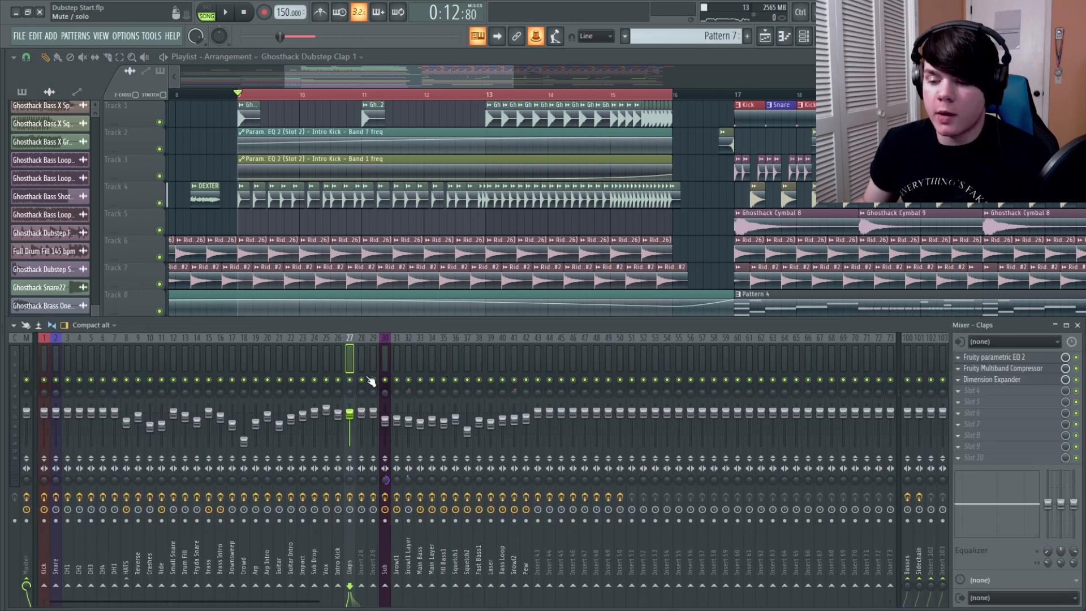
{"action": "right_click", "coordinate": [920, 584]}
{"action": "left_click", "coordinate": [932, 572]}
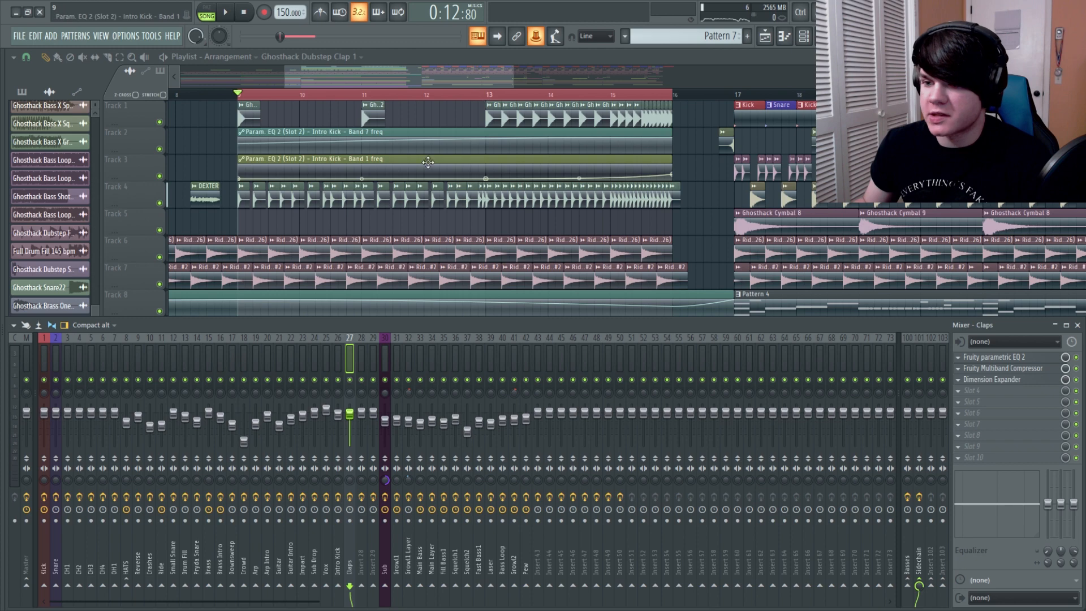
{"action": "key", "text": "F9"}
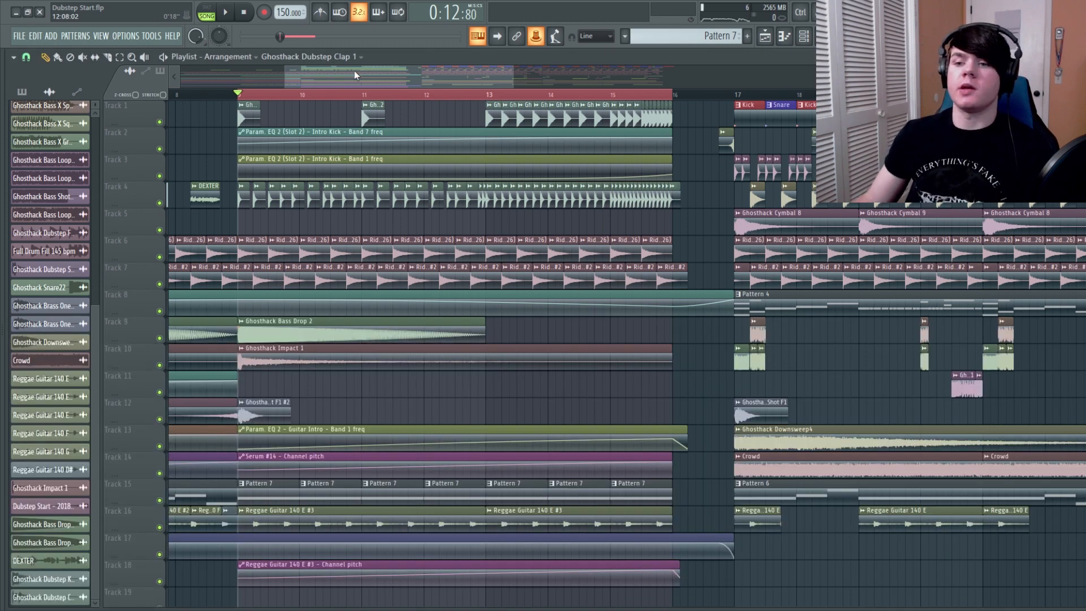
Place the Sidechain automation clip at bar 9 on Track 5 and make it unique
{"action": "left_click", "coordinate": [317, 57]}
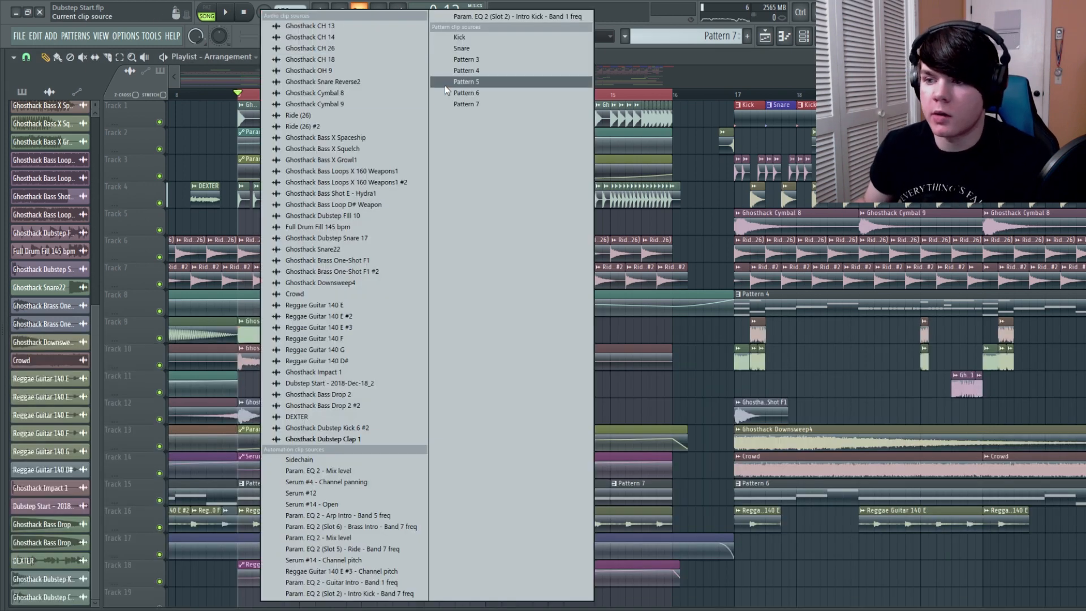
{"action": "left_click", "coordinate": [315, 461]}
{"action": "left_click", "coordinate": [241, 222]}
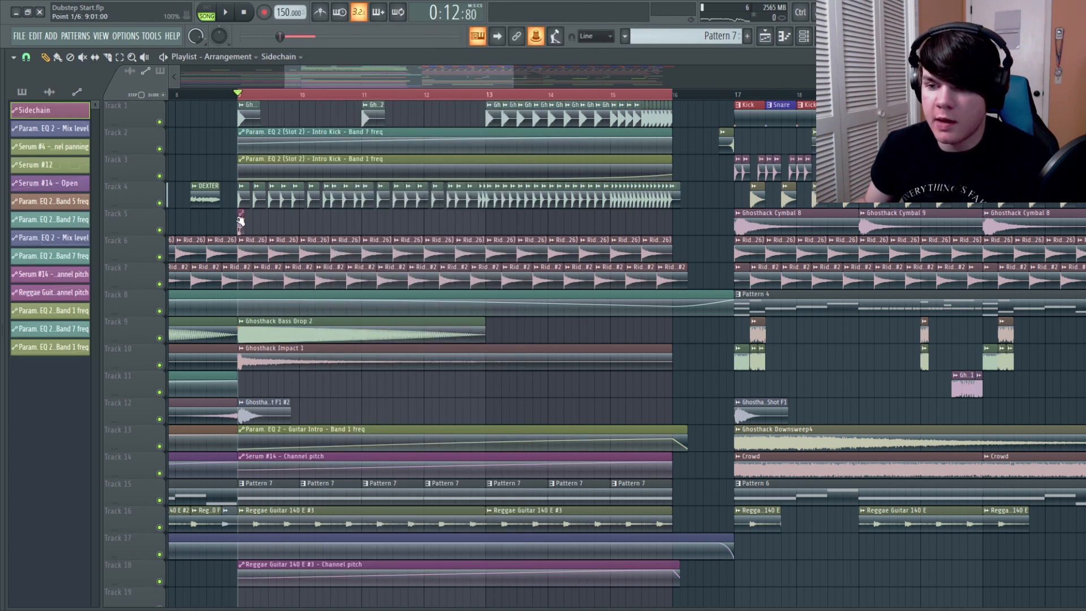
{"action": "scroll", "coordinate": [244, 85], "scroll_direction": "up", "scroll_amount": 4}
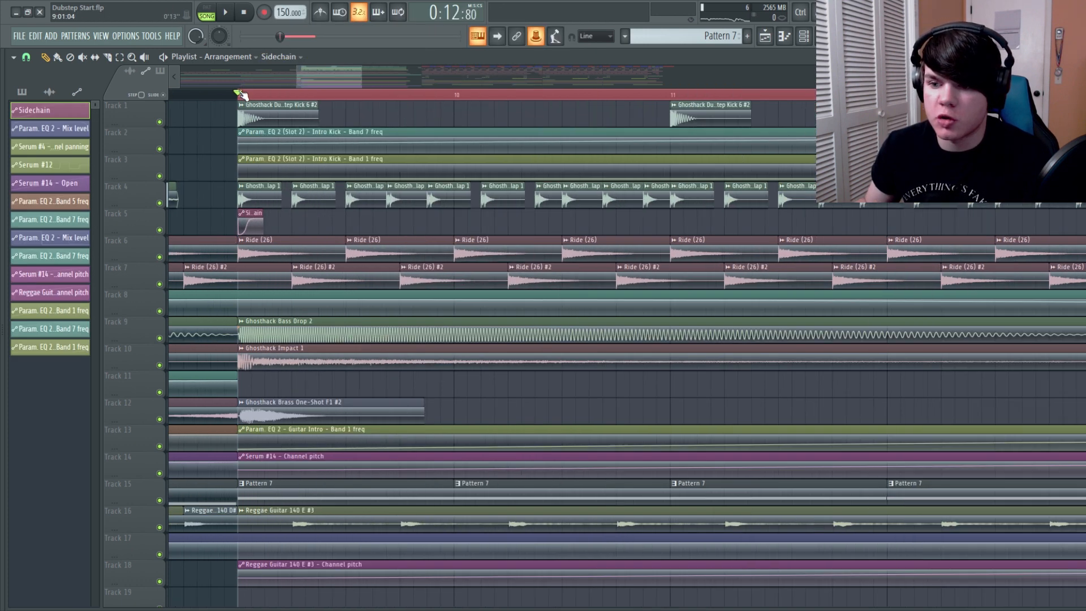
{"action": "right_click", "coordinate": [240, 220]}
{"action": "left_click", "coordinate": [259, 300]}
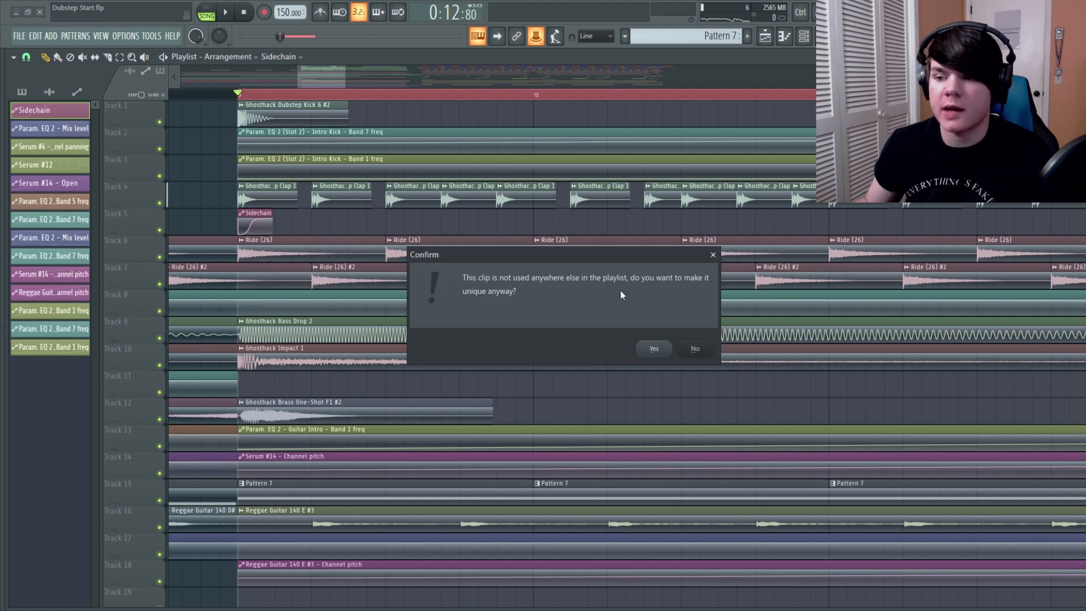
{"action": "left_click", "coordinate": [654, 349]}
Shorten the curve of the unique Sidechain clip on Track 5 and repeat the clip under each kick up to bar 16
{"action": "scroll", "coordinate": [299, 96], "scroll_direction": "up", "scroll_amount": 5}
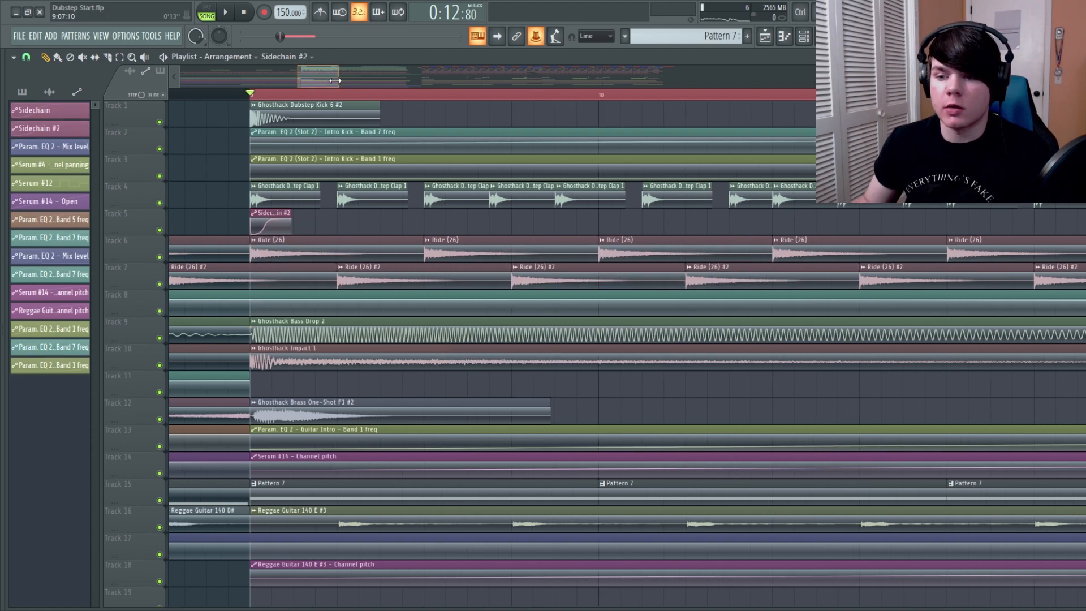
{"action": "left_click_drag", "start_coordinate": [308, 95], "coordinate": [319, 104]}
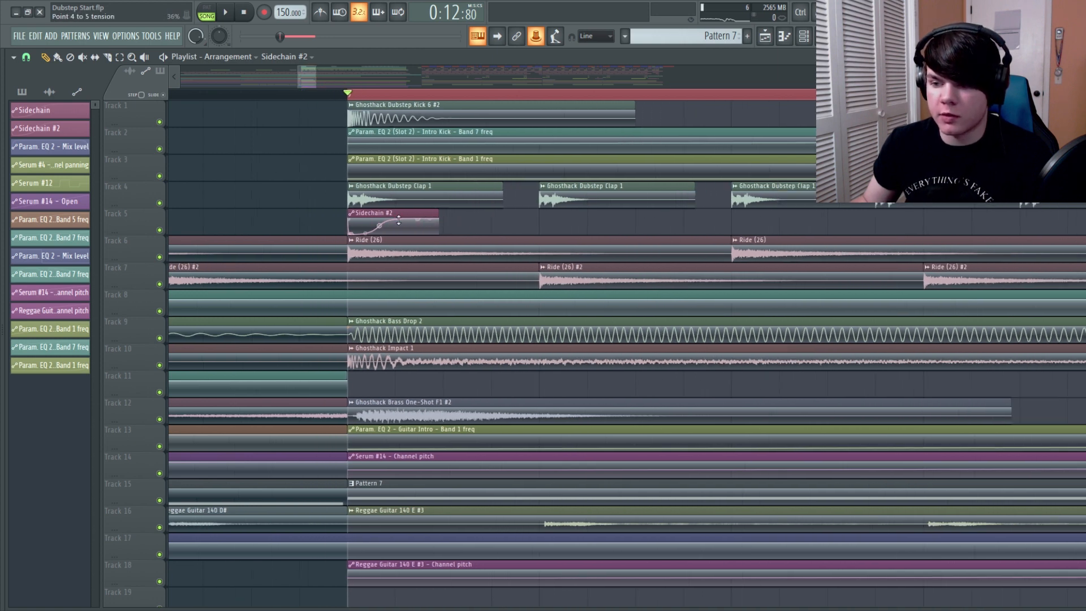
{"action": "left_click_drag", "start_coordinate": [382, 227], "coordinate": [369, 225]}
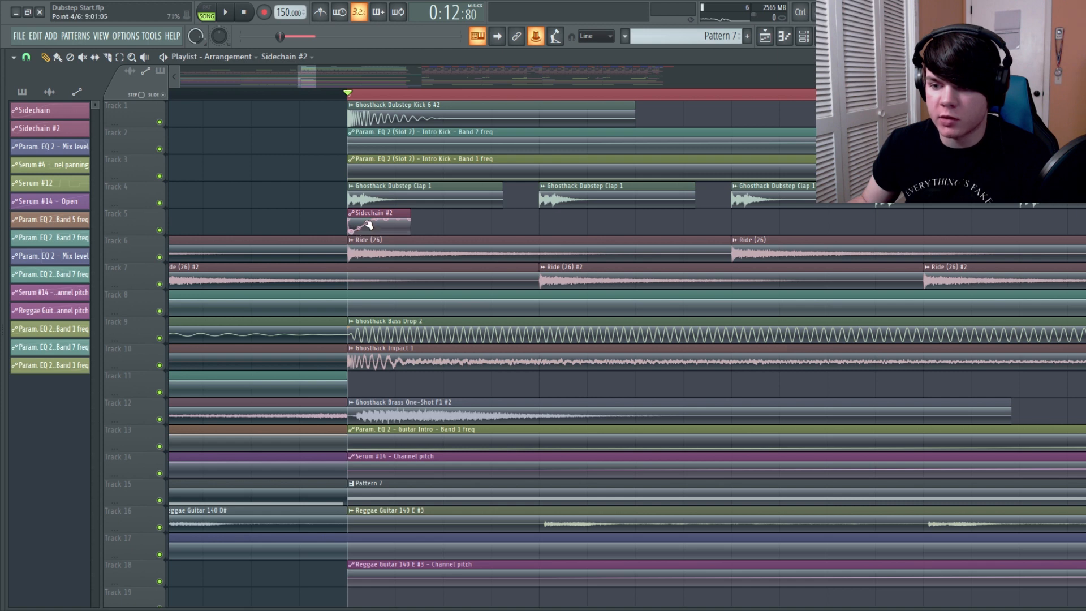
{"action": "left_click_drag", "start_coordinate": [316, 77], "coordinate": [423, 77]}
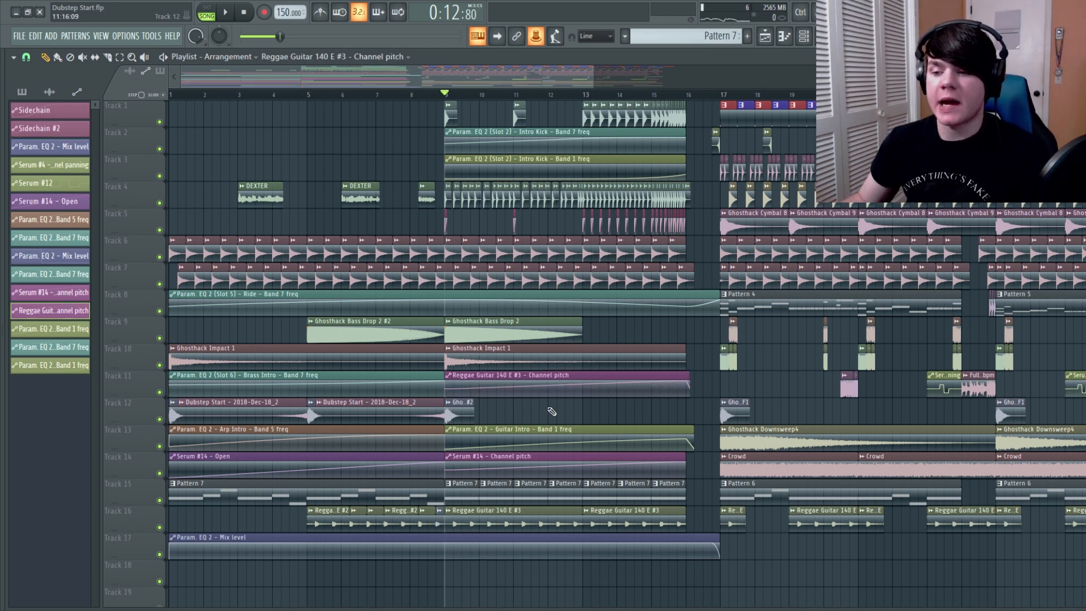
Move the guitar channel pitch automation to Track 11 and place Ghosthack SFX Riser 3 on Track 18 at bar 9
{"action": "scroll", "coordinate": [551, 411], "scroll_direction": "down", "scroll_amount": 3}
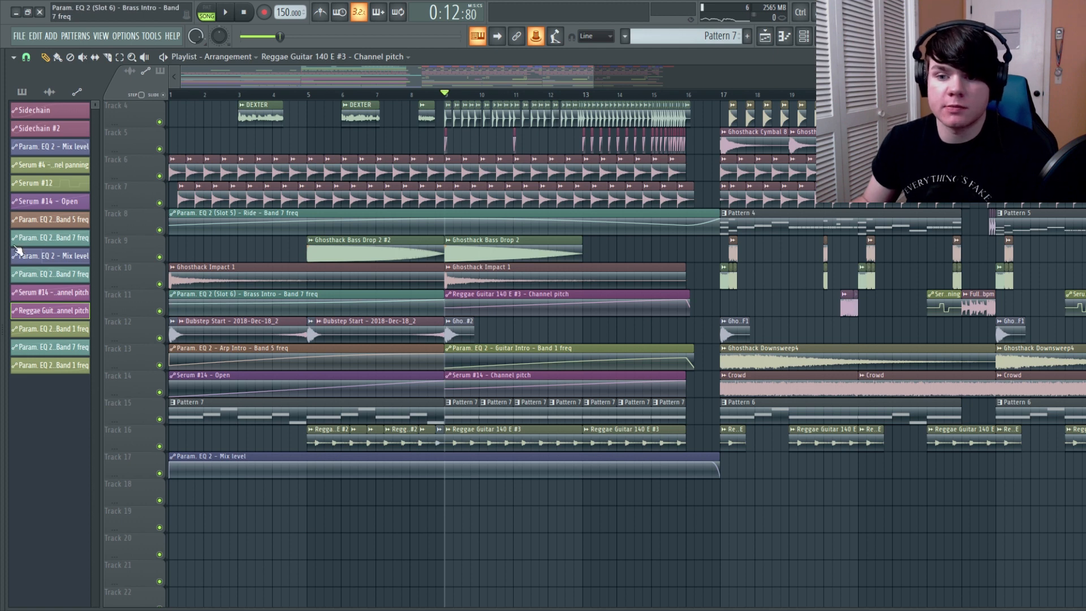
{"action": "key", "text": "alt+F8"}
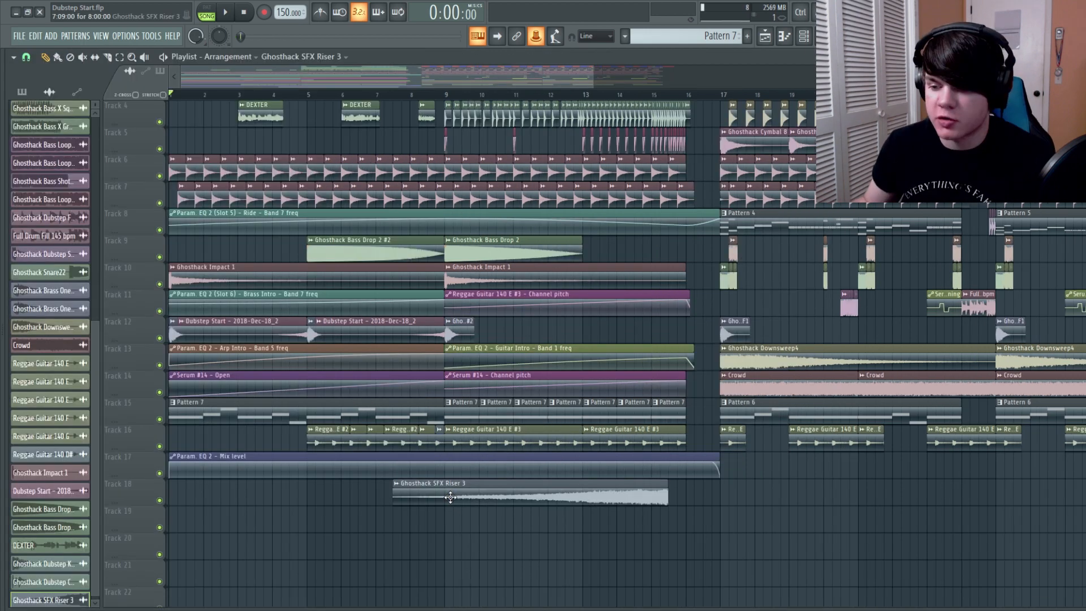
{"action": "left_click_drag", "start_coordinate": [449, 497], "coordinate": [504, 496]}
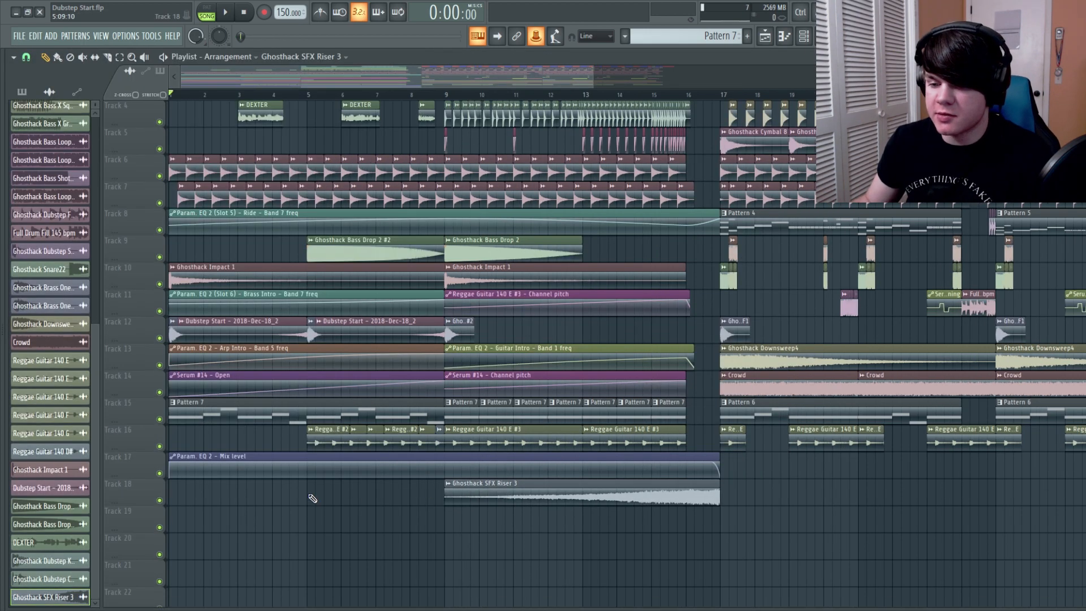
Solo Track 18, listen to the riser from bar 9, and turn the solo off again
{"action": "right_click", "coordinate": [161, 500]}
{"action": "left_click", "coordinate": [453, 96]}
{"action": "key", "text": "space"}
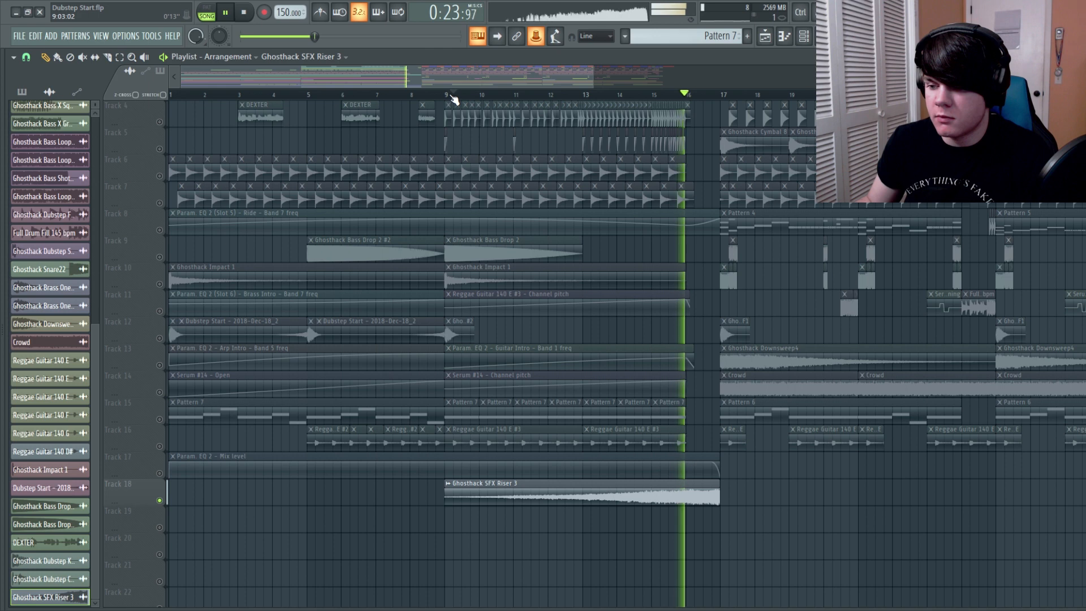
{"action": "key", "text": "space"}
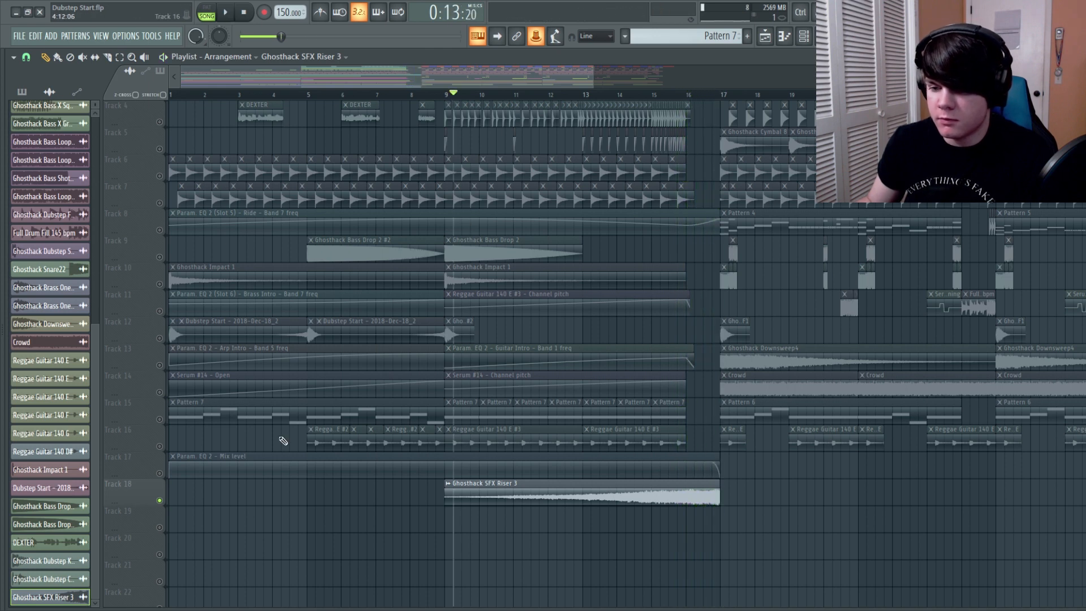
{"action": "right_click", "coordinate": [160, 500]}
Move the riser to span bars 8 to 16 and place Ghosthack Siren Rise 3 below it on Track 19
{"action": "left_click_drag", "start_coordinate": [591, 503], "coordinate": [556, 504]}
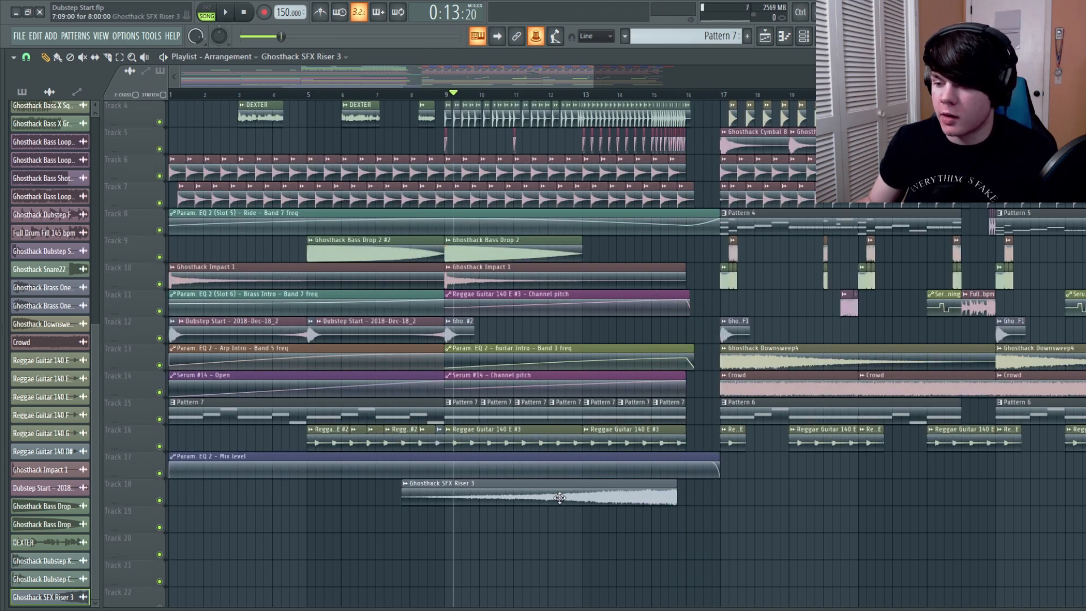
{"action": "key", "text": "alt+F8"}
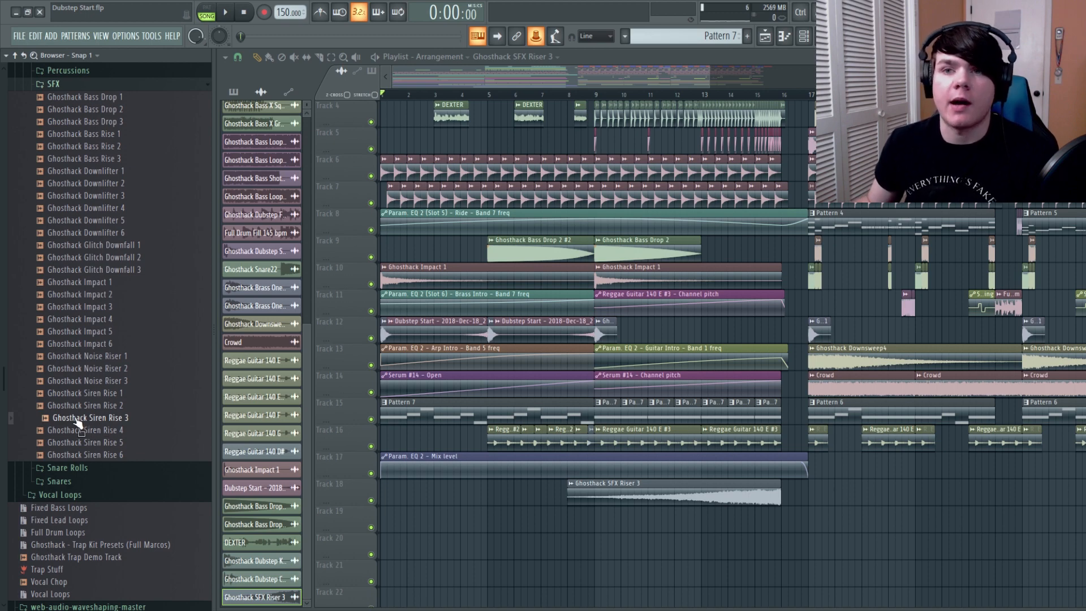
{"action": "left_click_drag", "start_coordinate": [73, 422], "coordinate": [456, 525]}
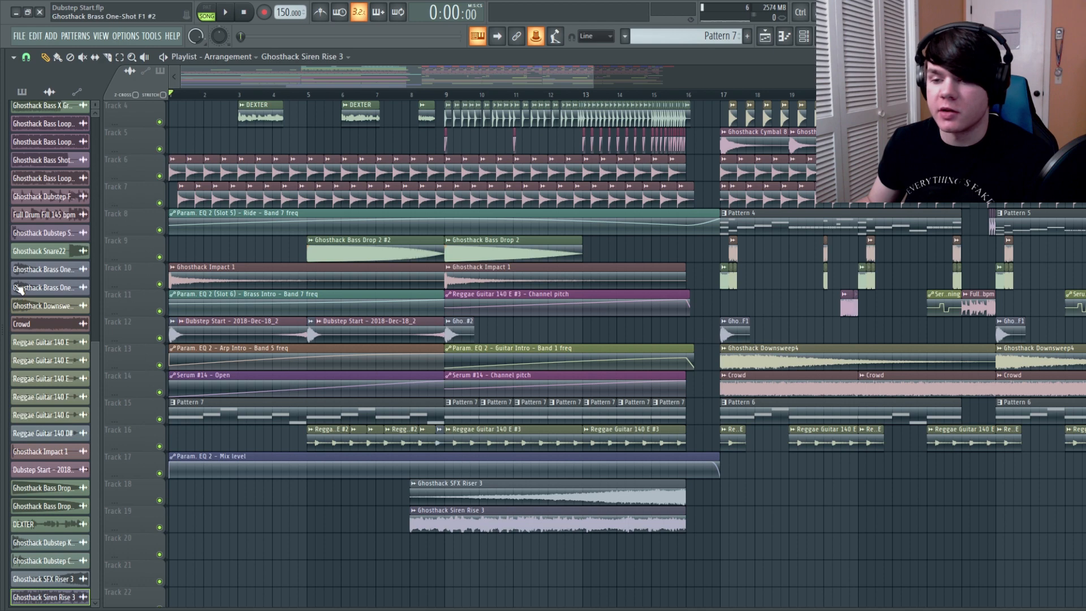
Place Ghosthack Hip Hop Cymbal 7 on Track 20 and reverse its sample
{"action": "mouse_move", "coordinate": [4, 291]}
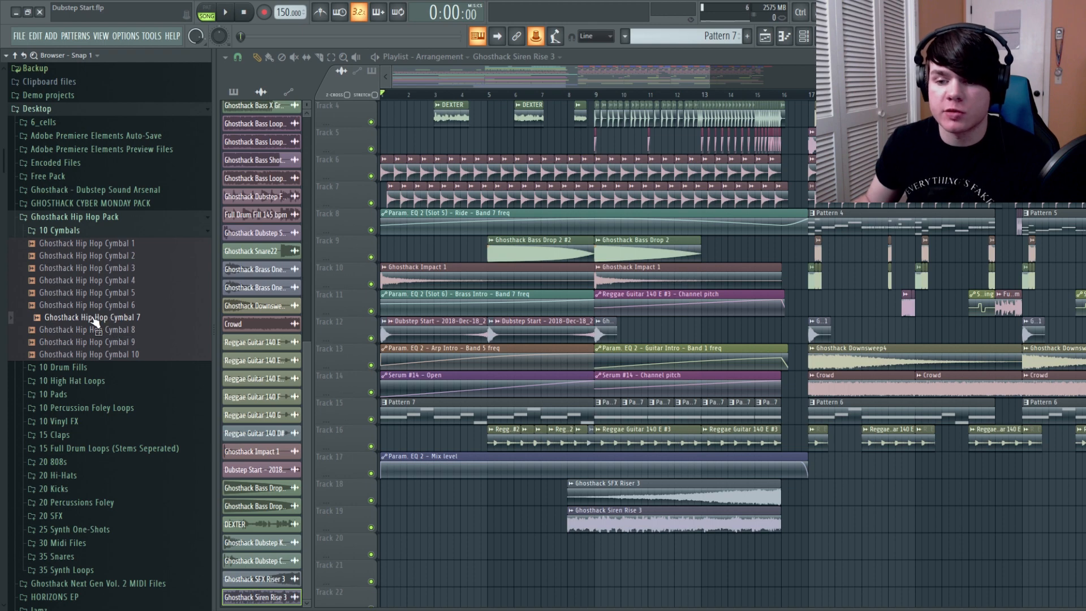
{"action": "left_click_drag", "start_coordinate": [94, 322], "coordinate": [488, 500]}
{"action": "left_click_drag", "start_coordinate": [554, 551], "coordinate": [554, 551]}
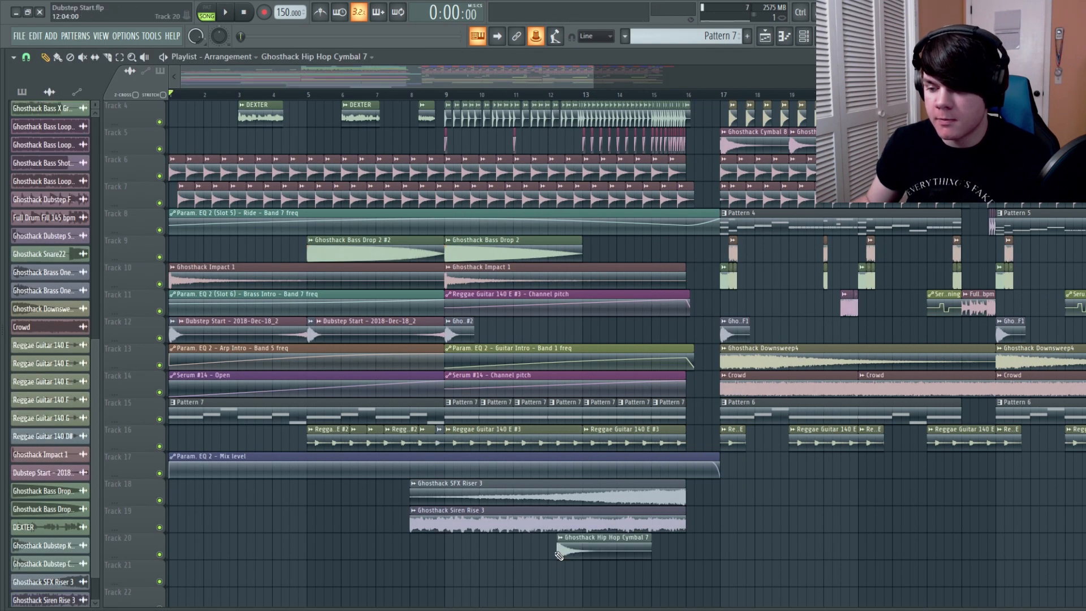
{"action": "double_click", "coordinate": [606, 548]}
{"action": "left_click", "coordinate": [294, 337]}
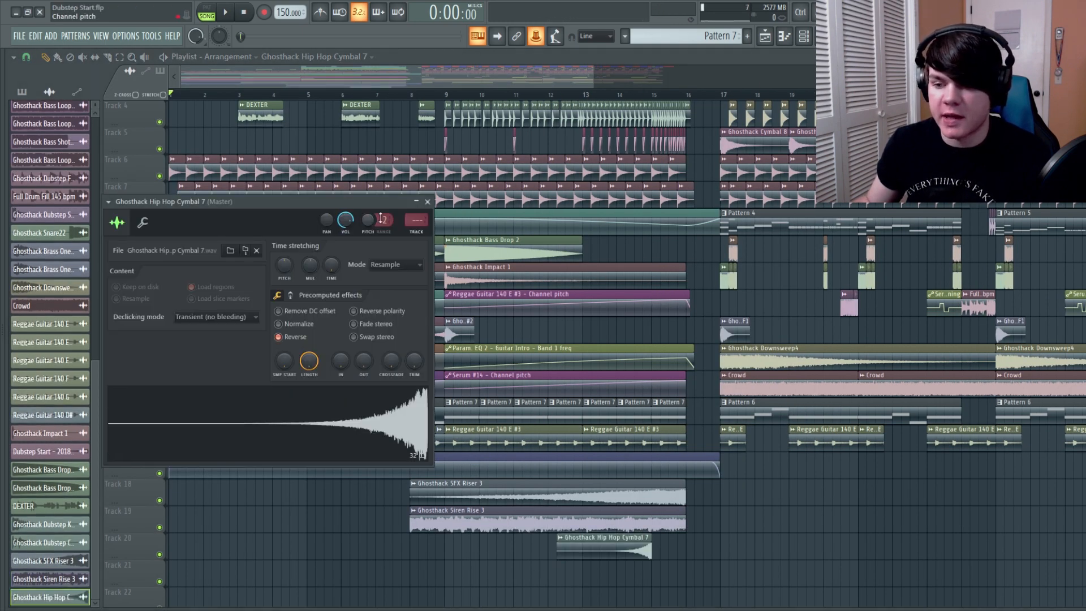
{"action": "left_click", "coordinate": [426, 202]}
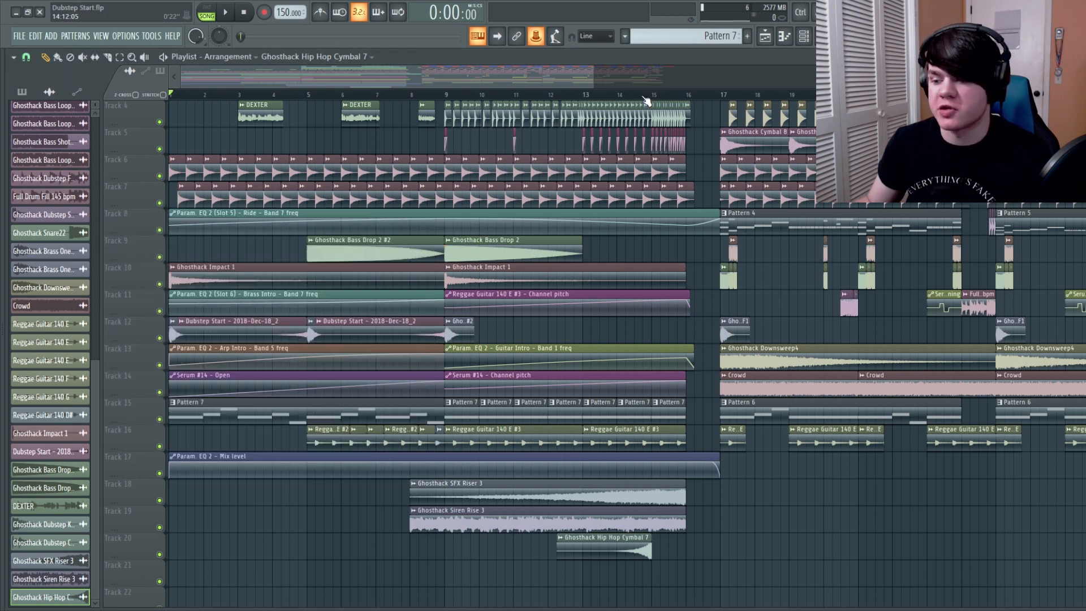
Play back the soloed risers and lower the Long Noise, Short Noise and Siren Rise mixer faders together
{"action": "scroll", "coordinate": [645, 98], "scroll_direction": "up", "scroll_amount": 3}
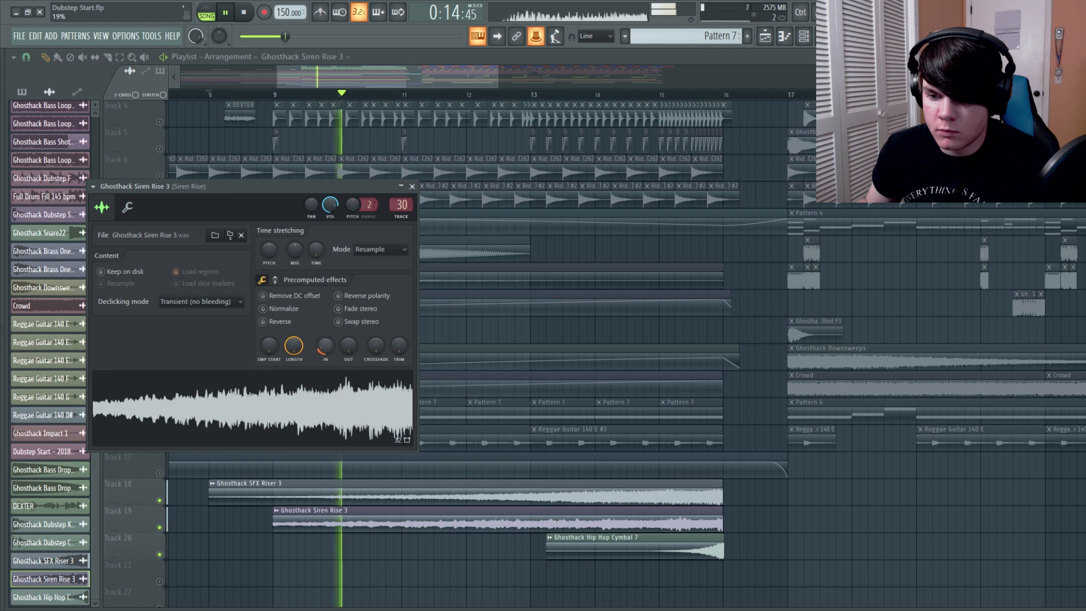
{"action": "left_click", "coordinate": [411, 186]}
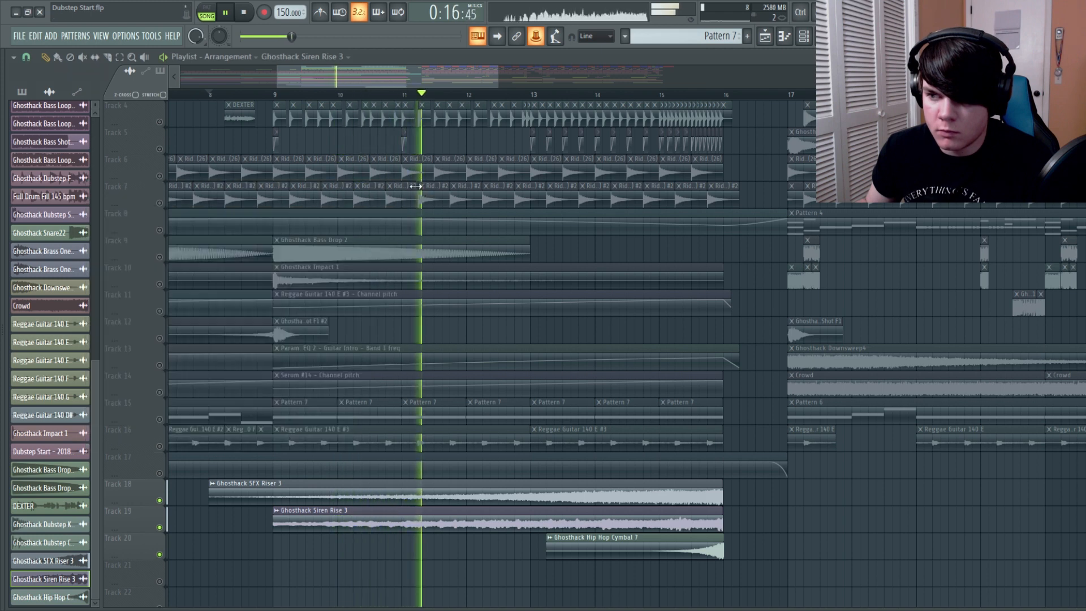
{"action": "key", "text": "F9"}
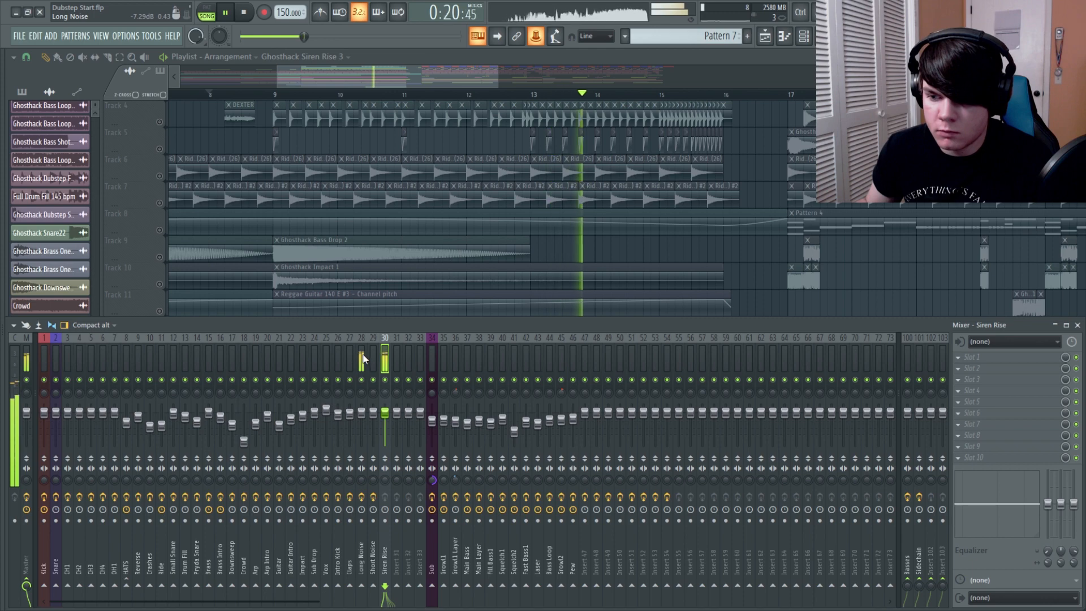
{"action": "key", "text": "space"}
{"action": "left_click_drag", "start_coordinate": [364, 362], "coordinate": [387, 426]}
{"action": "key", "text": "space"}
{"action": "key", "text": "F9"}
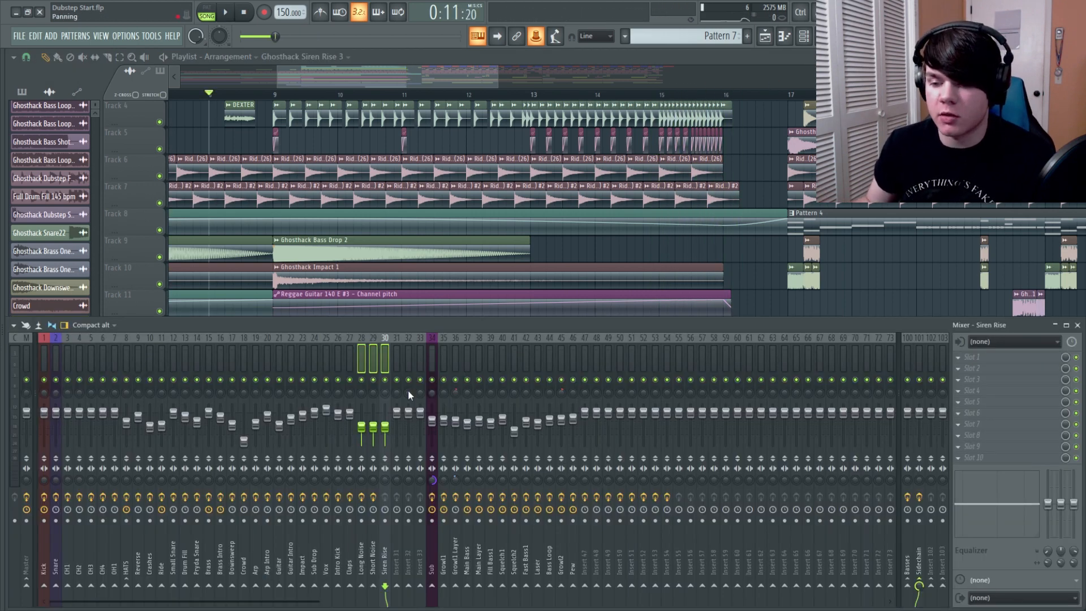
Set the Long Noise fader to 72% (-6.6 dB) and lower the Siren Rise fader slightly further
{"action": "left_click", "coordinate": [399, 365]}
{"action": "left_click", "coordinate": [361, 425]}
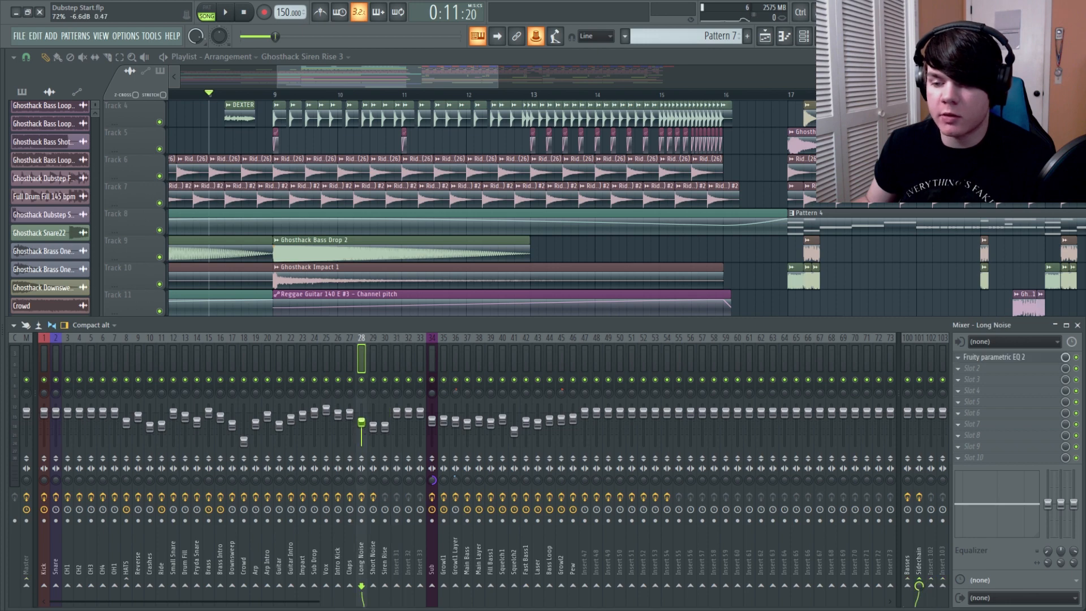
{"action": "left_click", "coordinate": [385, 427]}
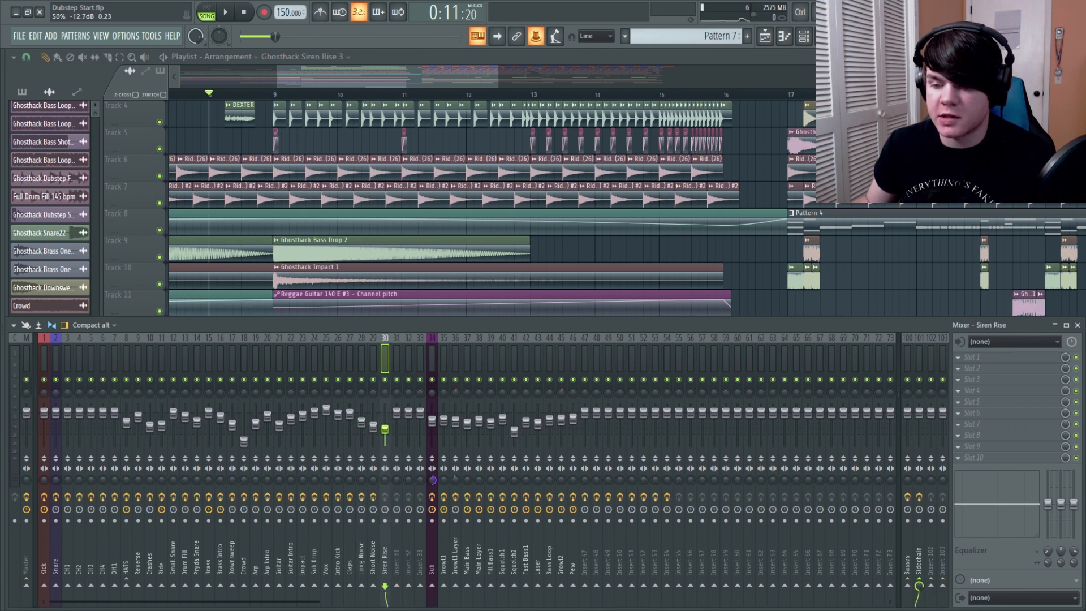
Solo the Long Noise insert, listen to it, and load DSK Overture into its second effect slot
{"action": "right_click", "coordinate": [362, 380]}
{"action": "key", "text": "space"}
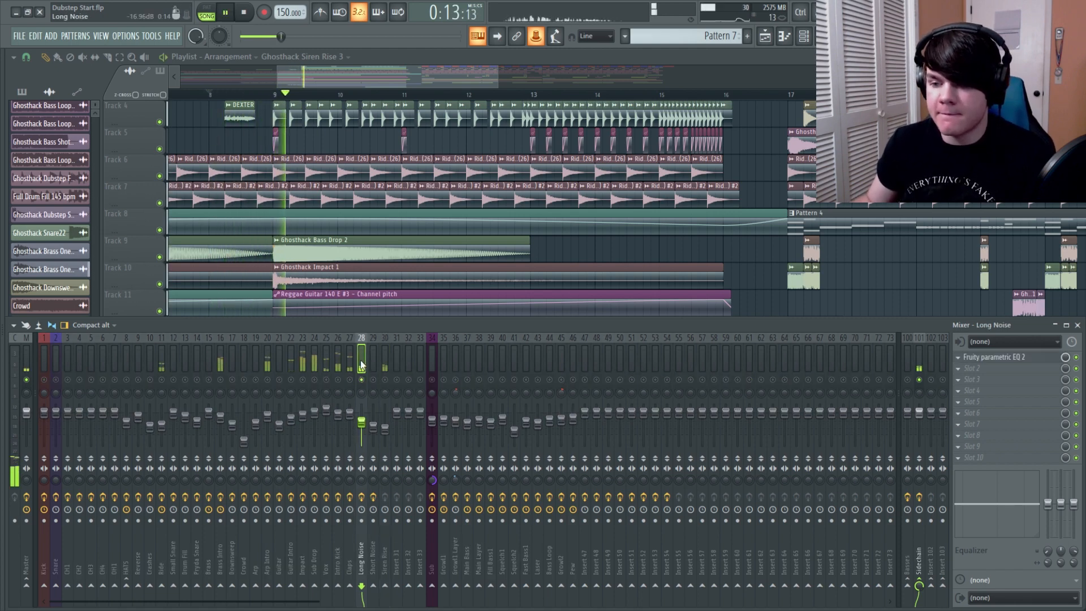
{"action": "key", "text": "space"}
{"action": "left_click", "coordinate": [972, 370]}
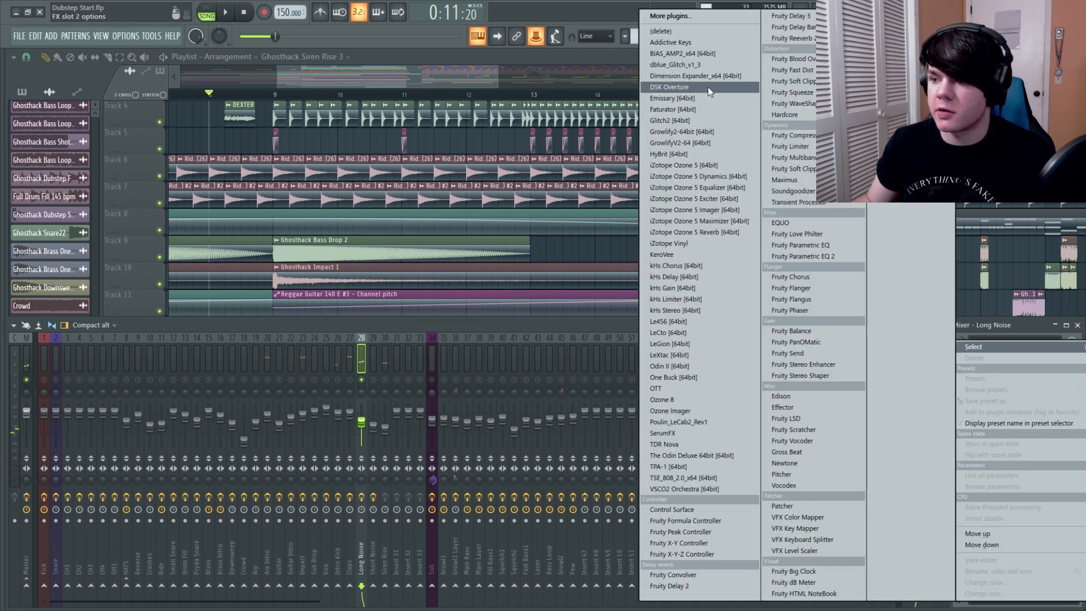
{"action": "left_click", "coordinate": [679, 90]}
{"action": "key", "text": "space"}
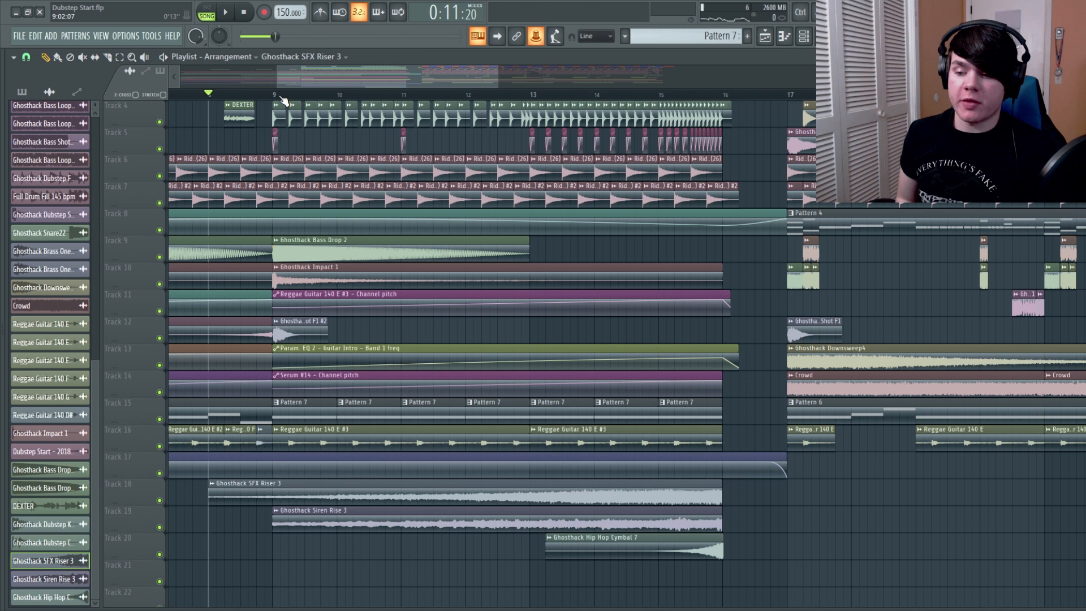
Place the rising sine Pattern 8 on Track 12 from bar 13 to 16 and play from bar 13
{"action": "key", "text": "space"}
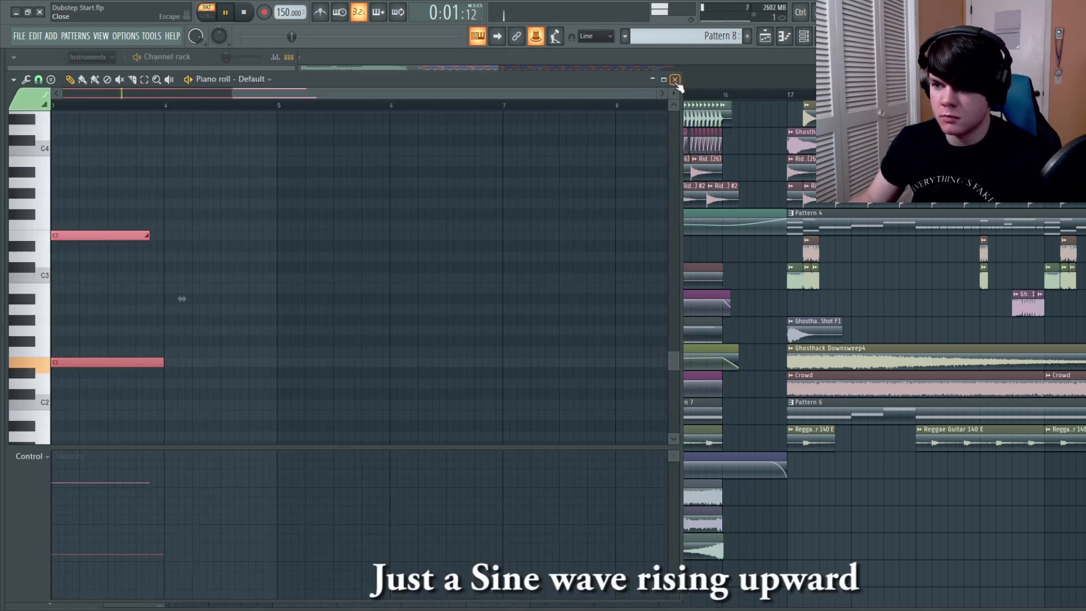
{"action": "left_click", "coordinate": [675, 79]}
{"action": "left_click", "coordinate": [527, 96]}
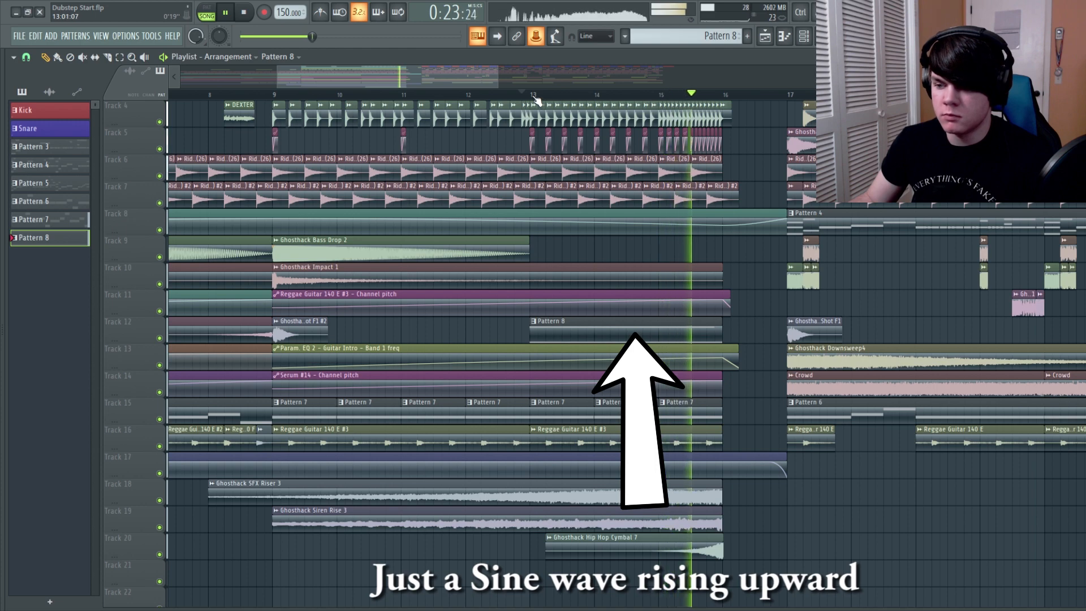
Add Fruity Reeverb 2 to the Sub Rise insert, lower its fader and play back the build-up
{"action": "key", "text": "space"}
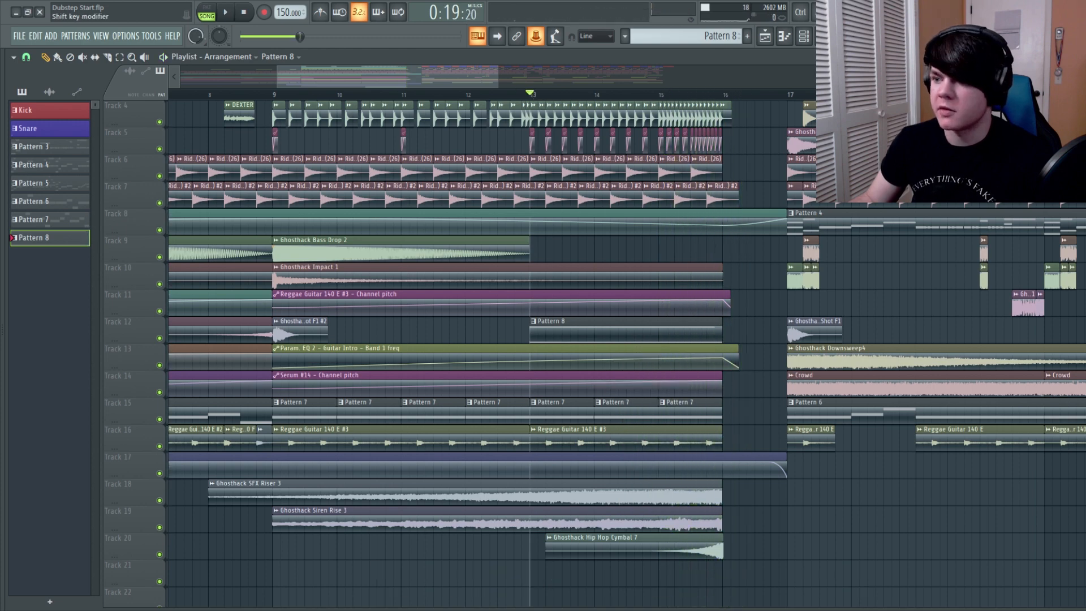
{"action": "key", "text": "F9"}
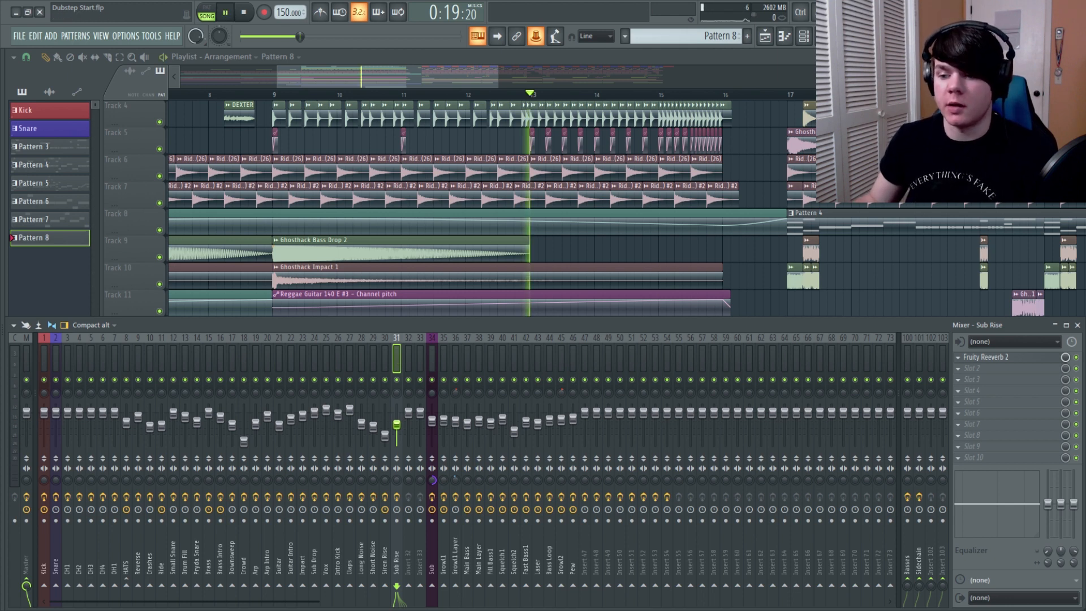
{"action": "key", "text": "space"}
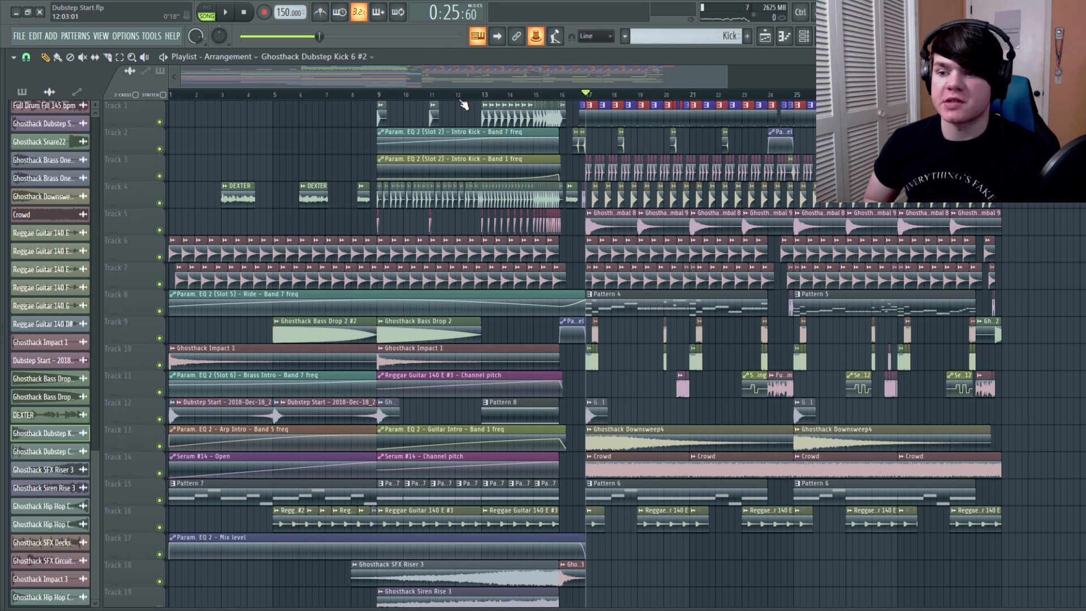
Solo Tracks 8 to 11, listen to the drop's bass parts from bar 17, and open the mixer
{"action": "right_click", "coordinate": [155, 311]}
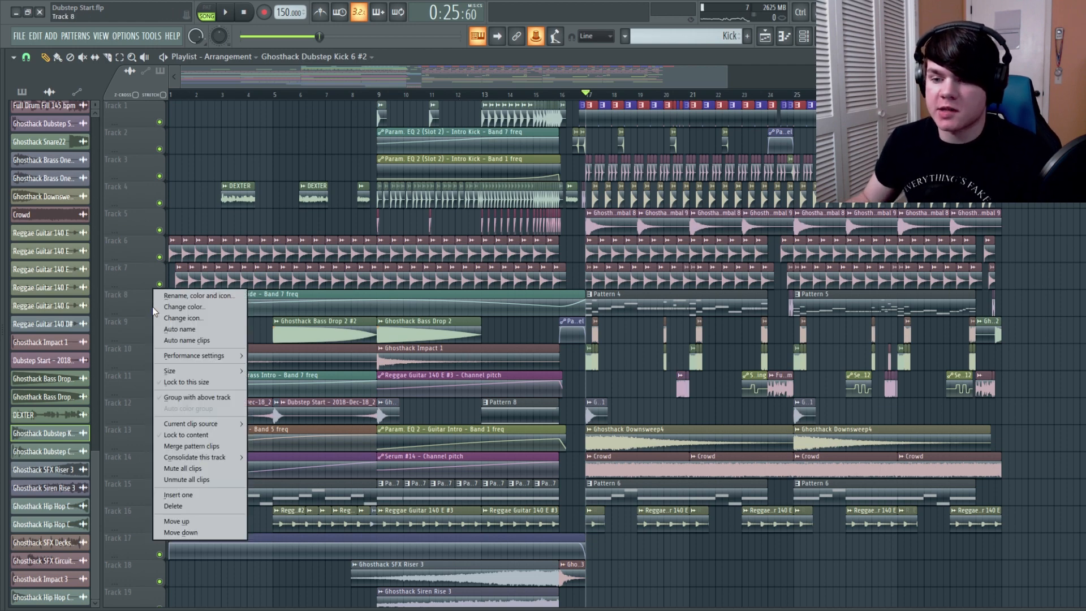
{"action": "left_click", "coordinate": [147, 313]}
{"action": "right_click", "coordinate": [159, 311]}
{"action": "left_click", "coordinate": [159, 338]}
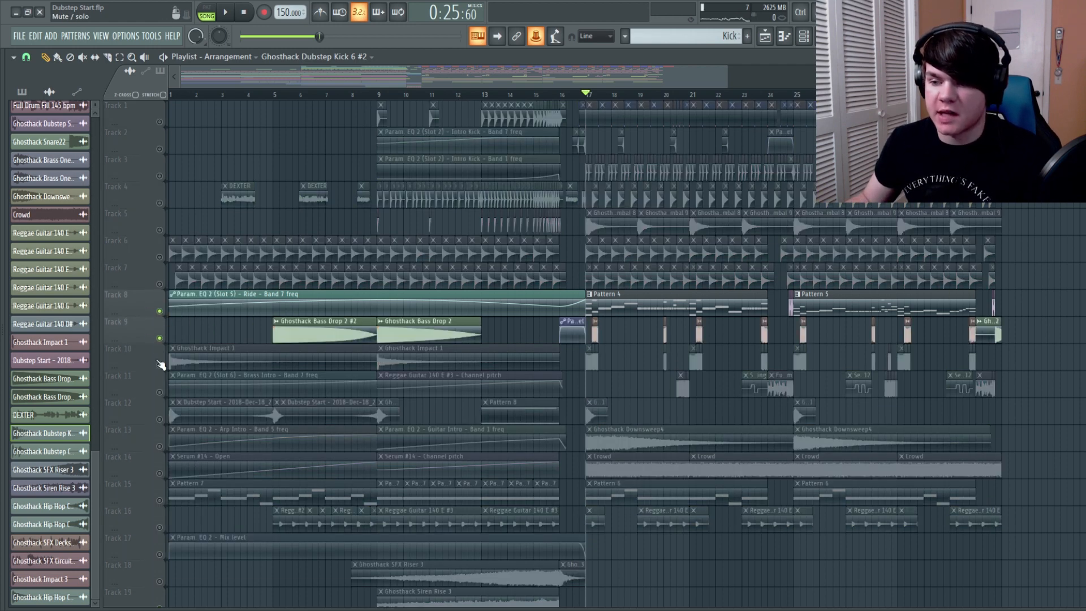
{"action": "left_click", "coordinate": [159, 365]}
{"action": "left_click", "coordinate": [160, 392]}
{"action": "key", "text": "space"}
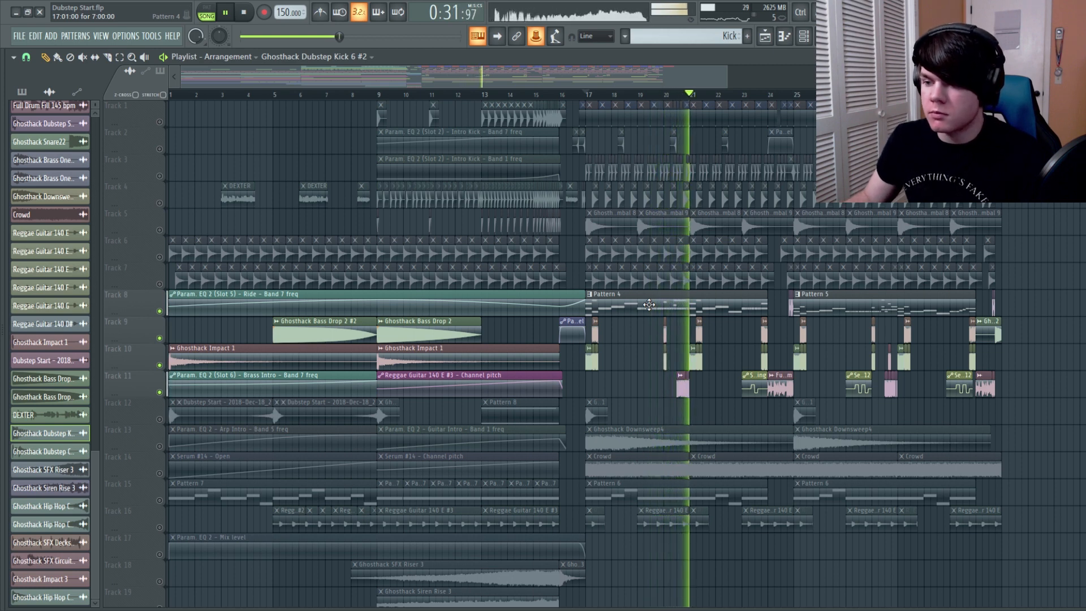
{"action": "key", "text": "space"}
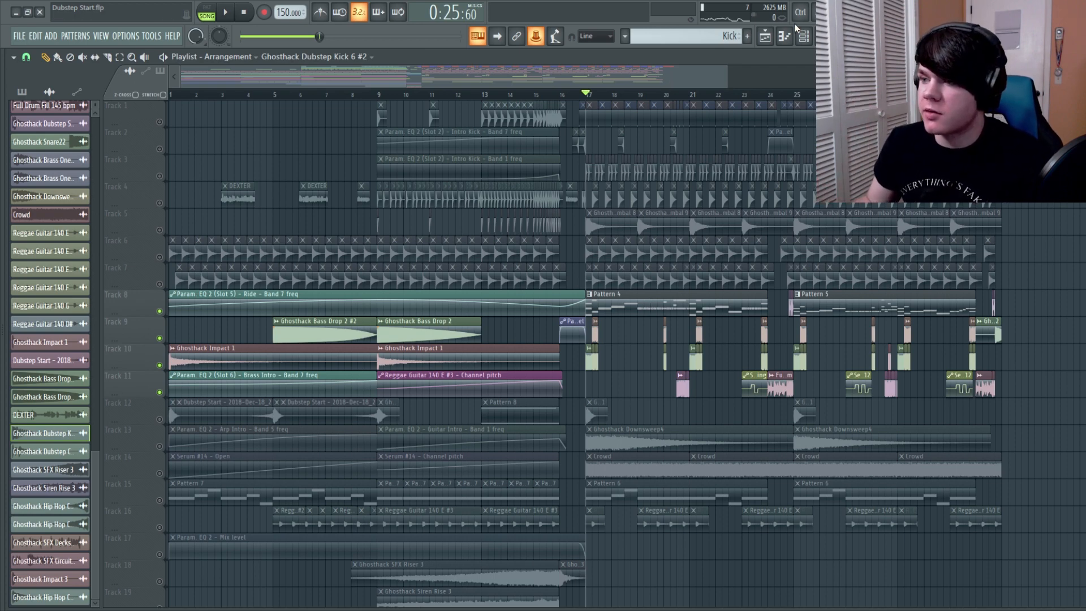
{"action": "key", "text": "F9"}
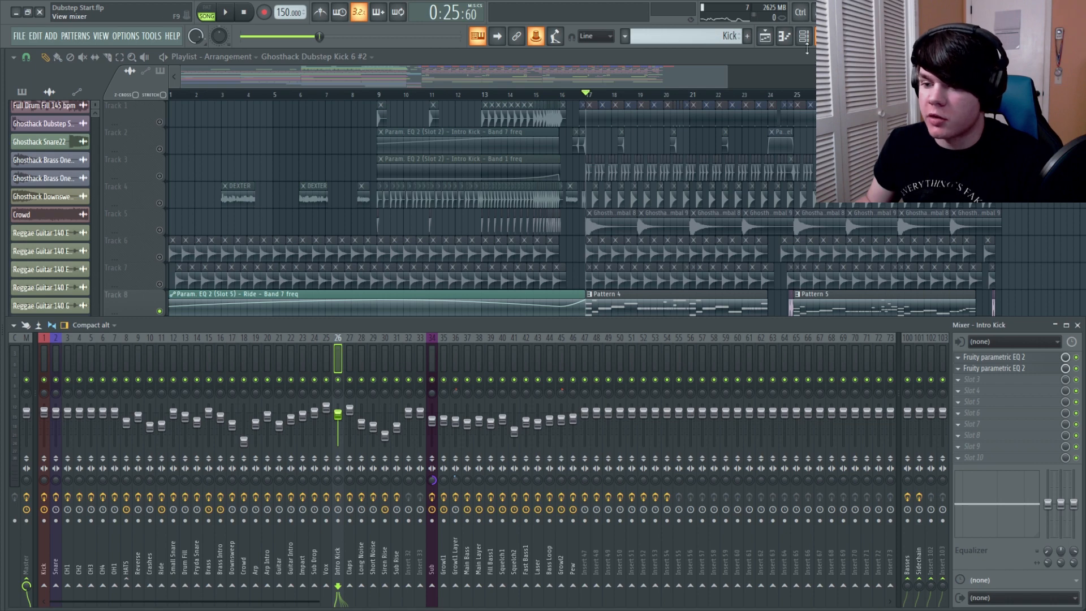
Preview the soloed bass parts from bar 17 and load Edison into the Master's first effect slot
{"action": "key", "text": "space"}
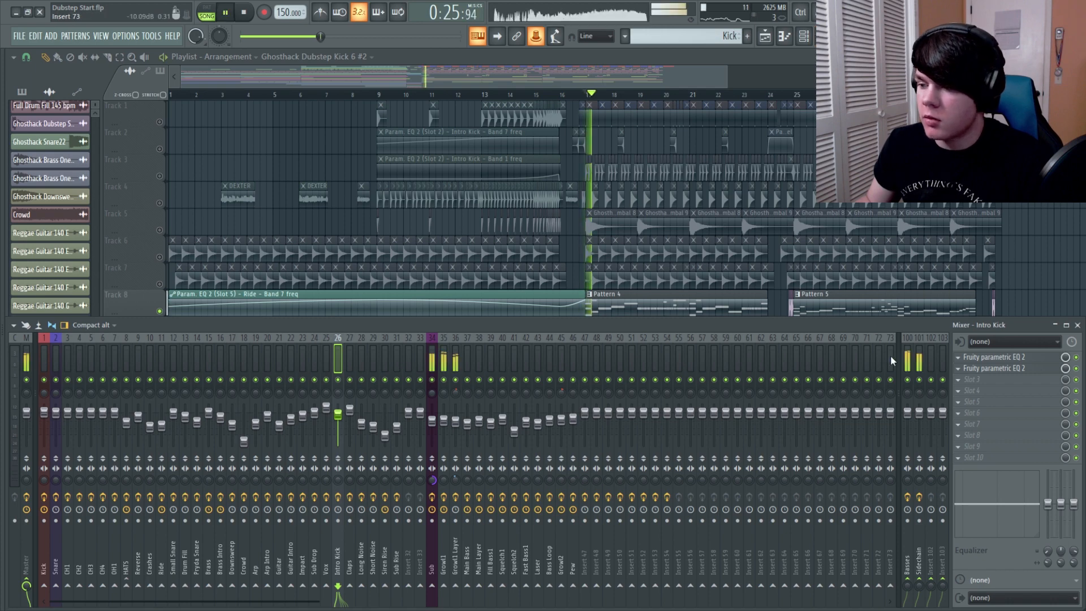
{"action": "key", "text": "space"}
{"action": "left_click", "coordinate": [26, 355]}
{"action": "left_click", "coordinate": [801, 402]}
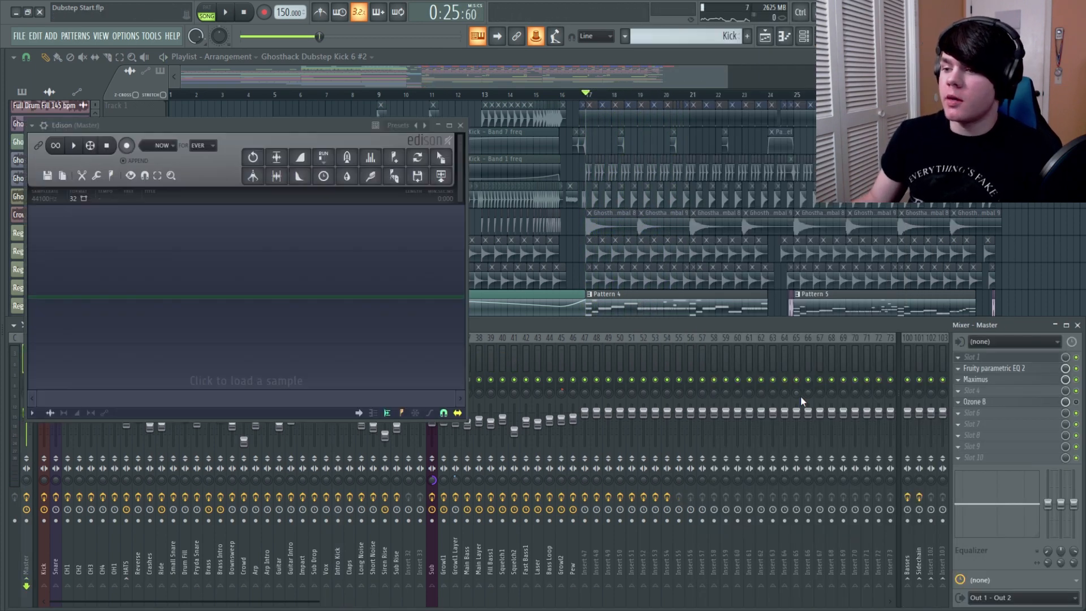
{"action": "left_click_drag", "start_coordinate": [210, 129], "coordinate": [304, 141]}
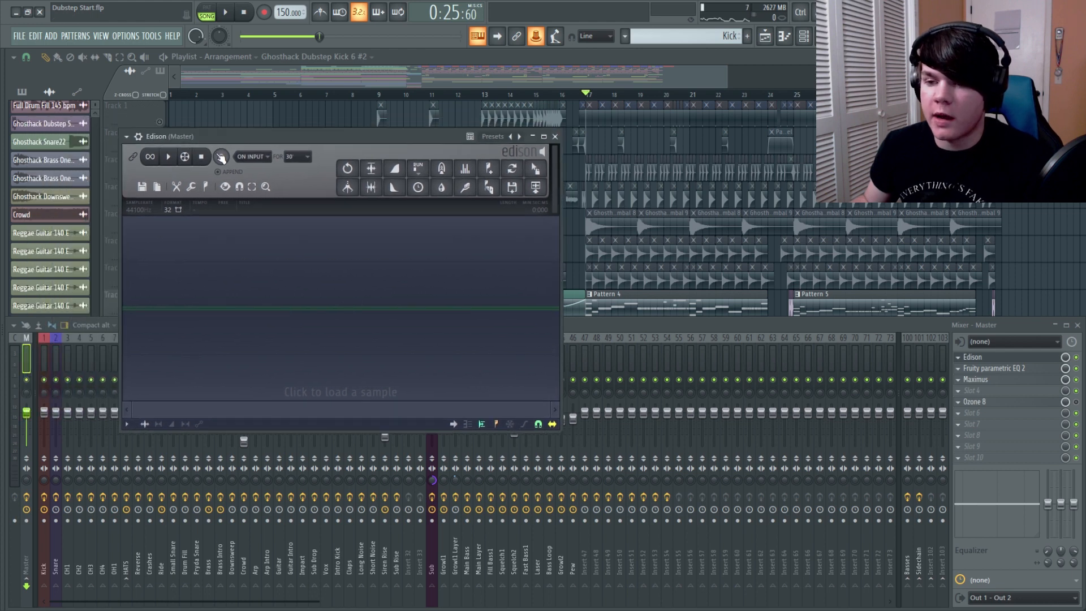
Set Edison to record on play and record the soloed bass parts from bar 17 to about bar 24
{"action": "left_click", "coordinate": [243, 157]}
{"action": "left_click", "coordinate": [249, 176]}
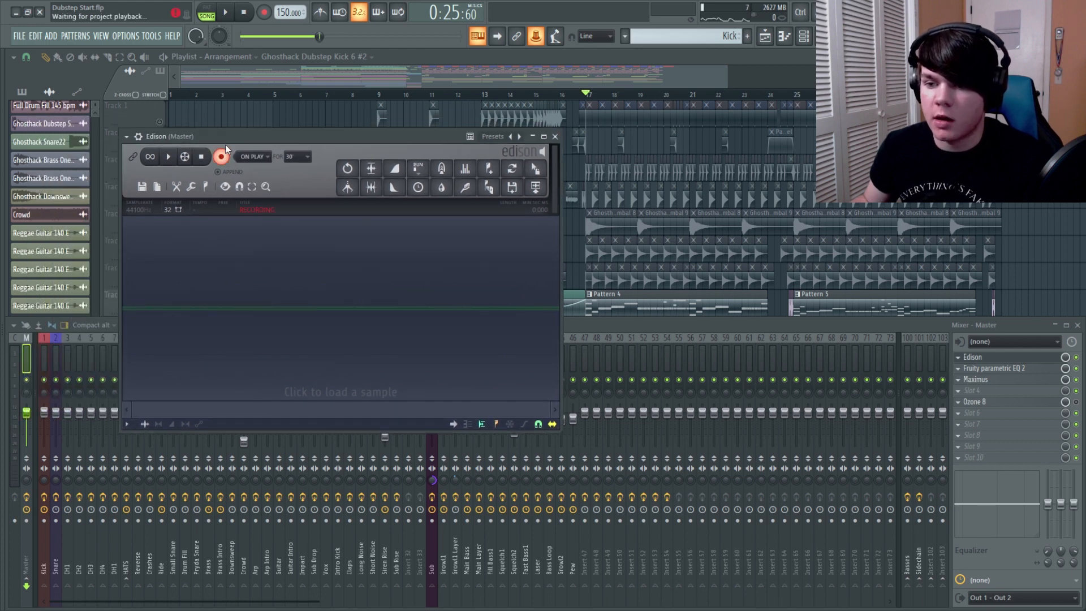
{"action": "left_click", "coordinate": [228, 13]}
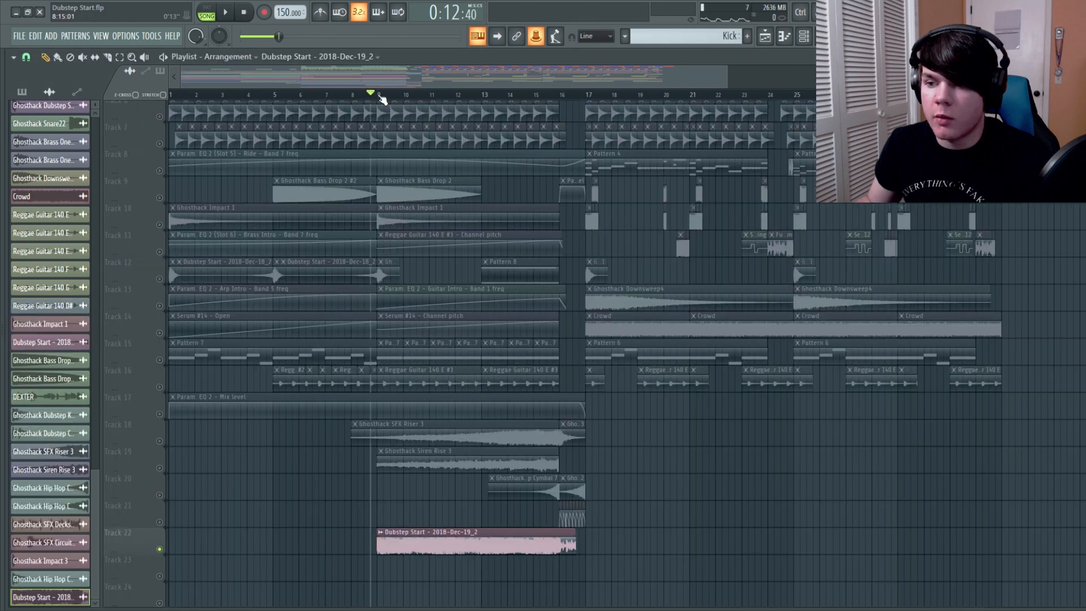
Arrange the recorded bass audio on Track 22 as three back-to-back clips from bar 9 to 16 and play it back
{"action": "scroll", "coordinate": [382, 100], "scroll_direction": "up", "scroll_amount": 6}
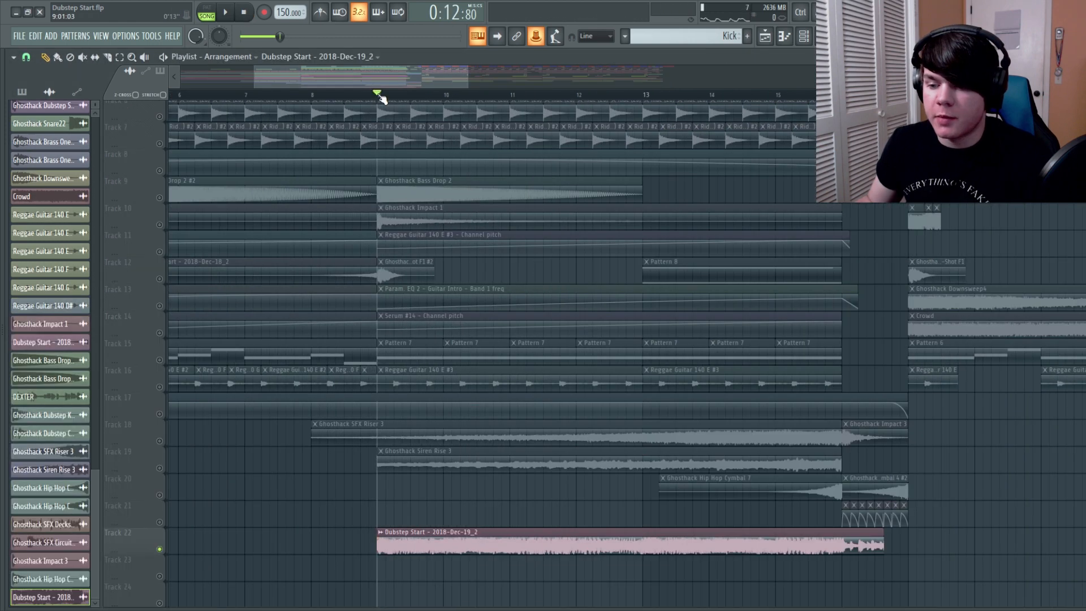
{"action": "double_click", "coordinate": [418, 541]}
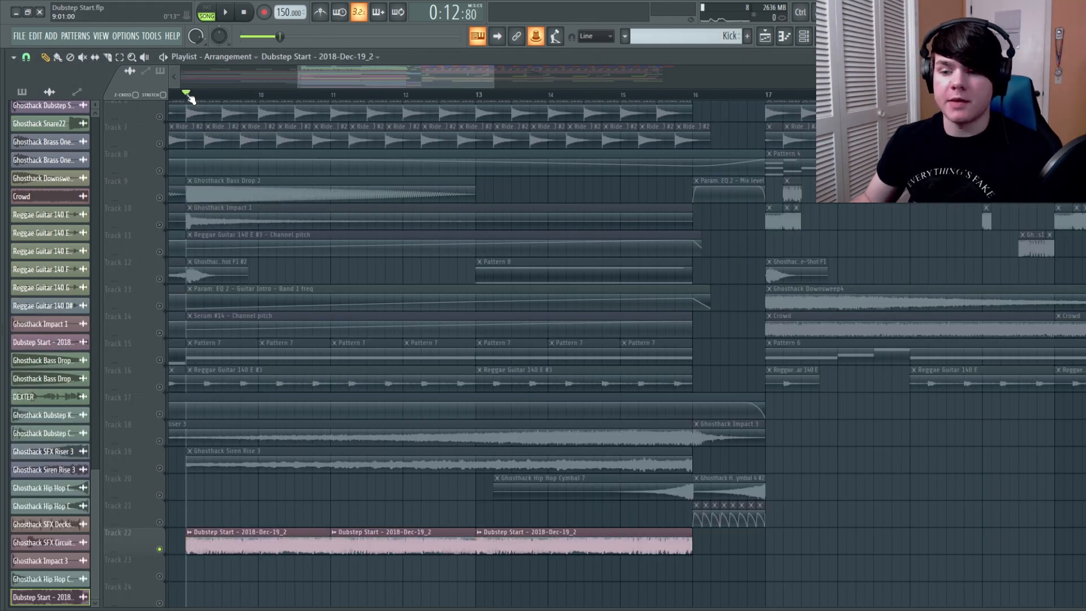
{"action": "key", "text": "space"}
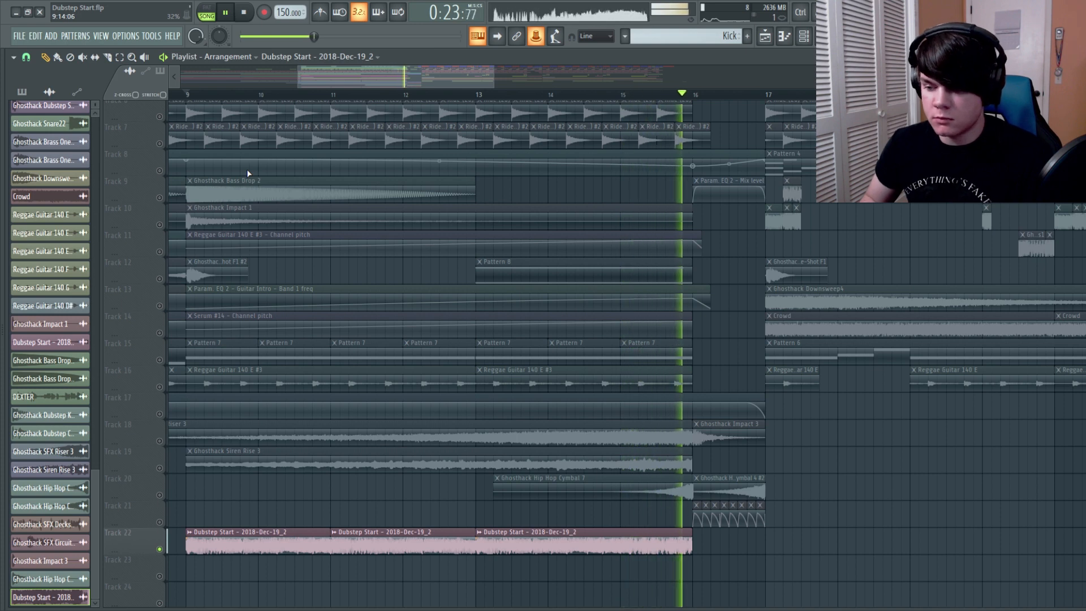
{"action": "key", "text": "space"}
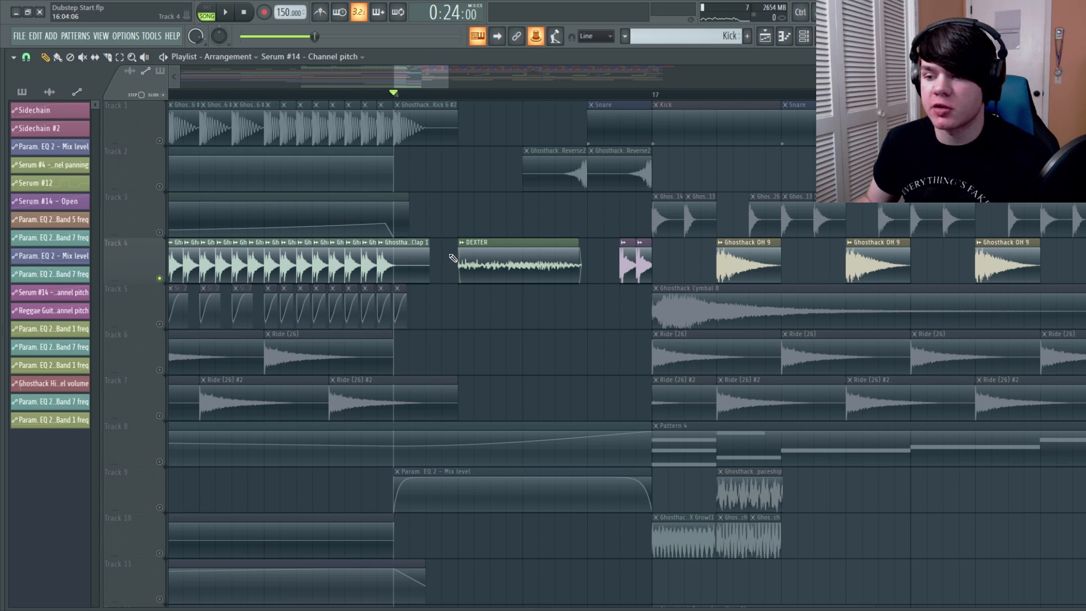
Listen to the vocal fill on Track 4 from bar 16, alone and with Tracks 1 and 2 unmuted
{"action": "key", "text": "space"}
{"action": "key", "text": "space"}
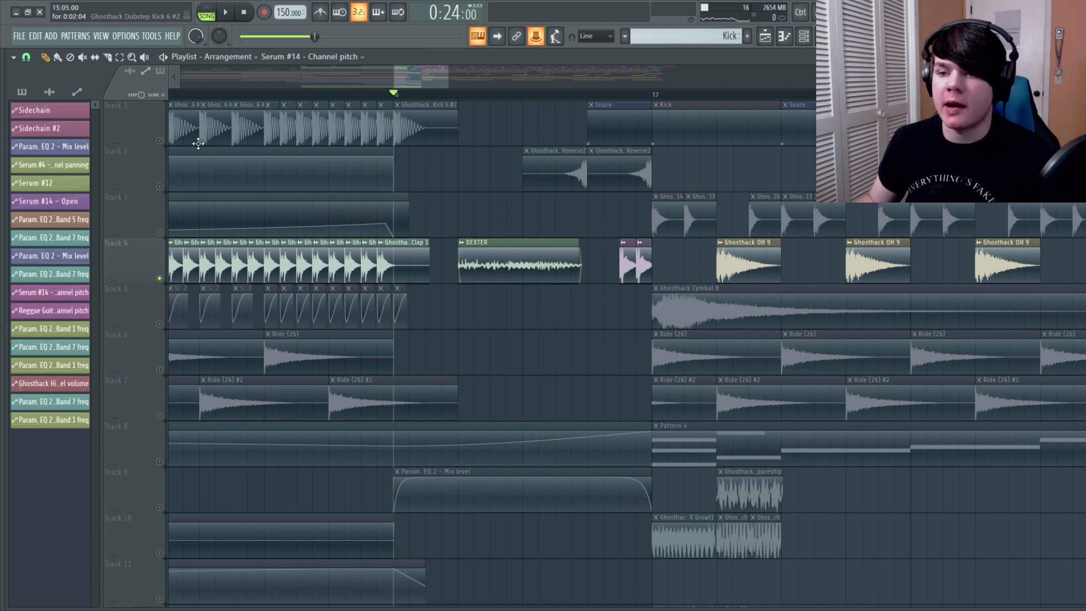
{"action": "right_click", "coordinate": [159, 140]}
{"action": "left_click", "coordinate": [160, 187]}
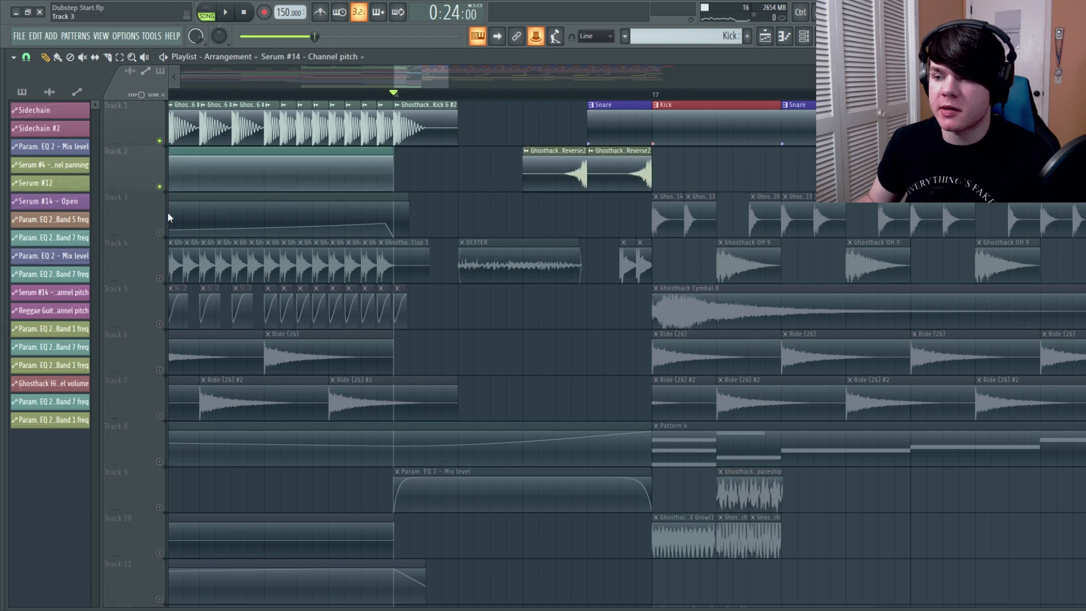
{"action": "left_click", "coordinate": [160, 278]}
{"action": "key", "text": "space"}
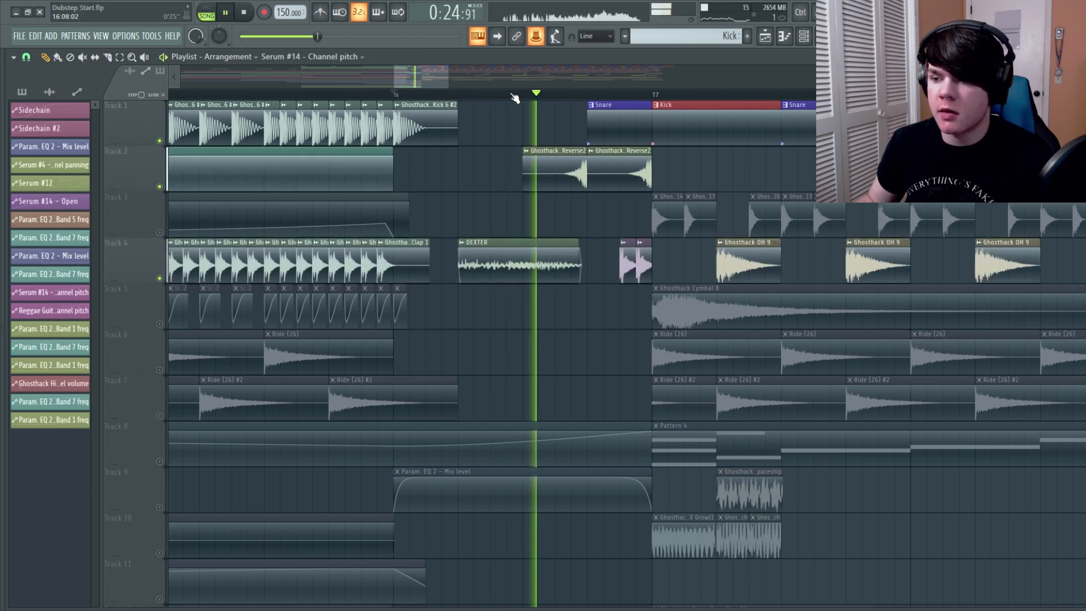
{"action": "key", "text": "space"}
Listen to the impact and gated reverse cymbal in bar 16 with only Tracks 18, 20 and 21 active
{"action": "scroll", "coordinate": [555, 358], "scroll_direction": "down", "scroll_amount": 3}
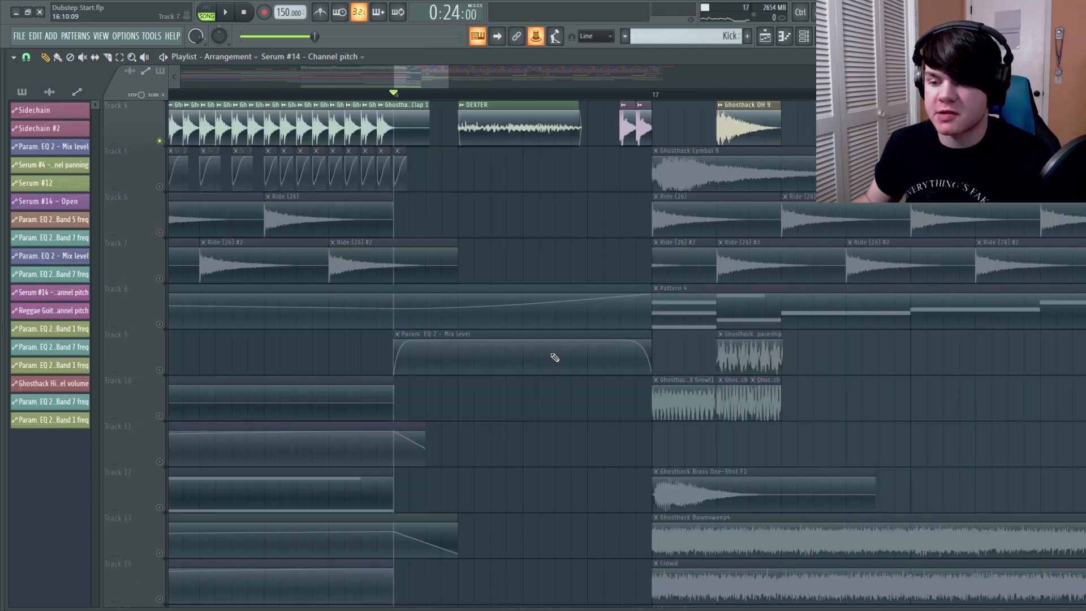
{"action": "scroll", "coordinate": [538, 445], "scroll_direction": "down", "scroll_amount": 12}
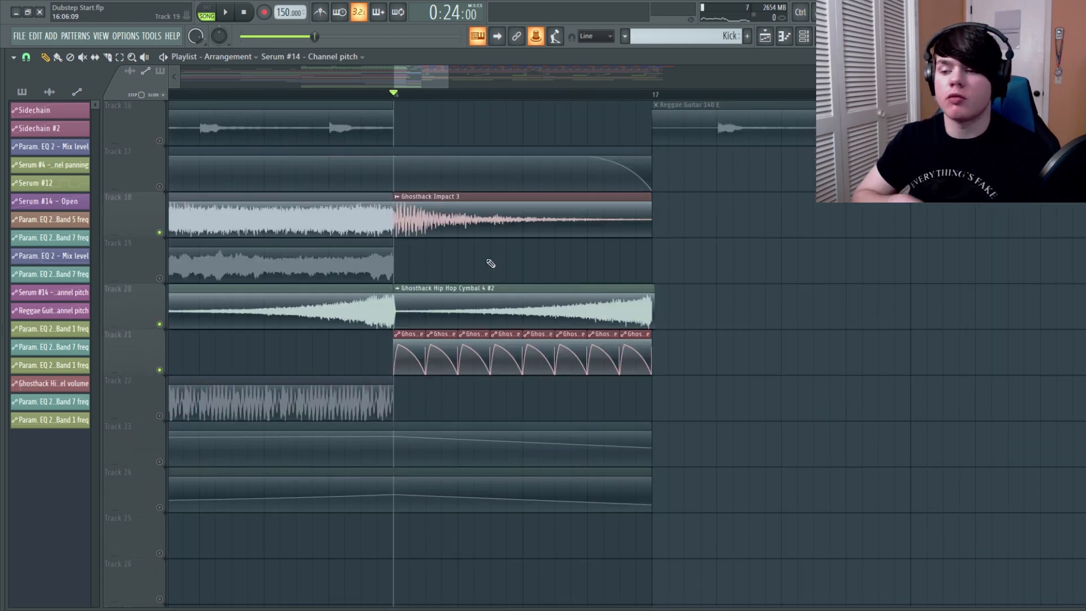
{"action": "key", "text": "space"}
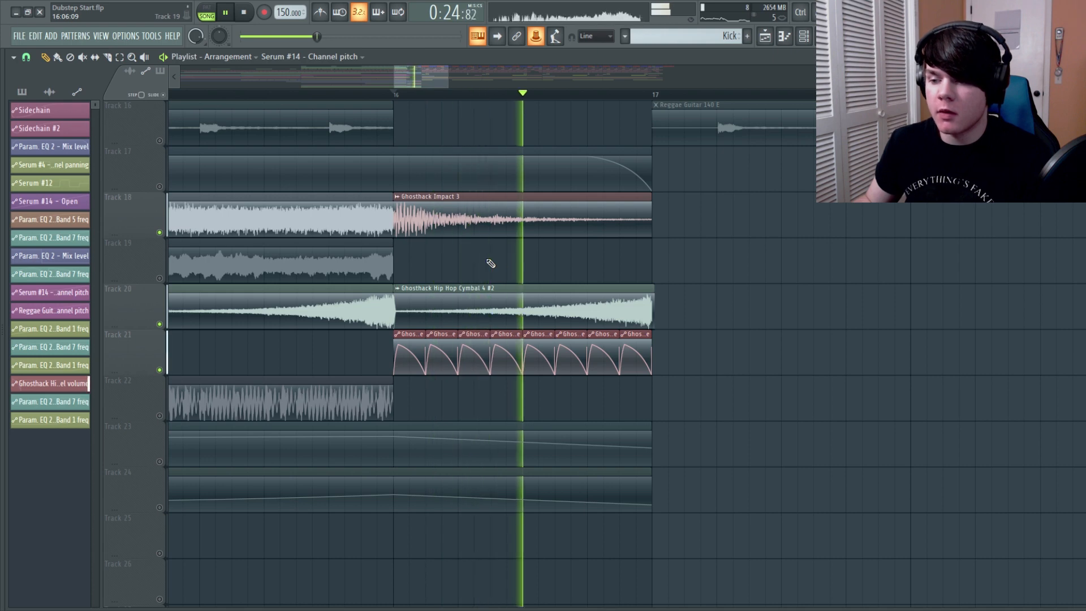
{"action": "key", "text": "space"}
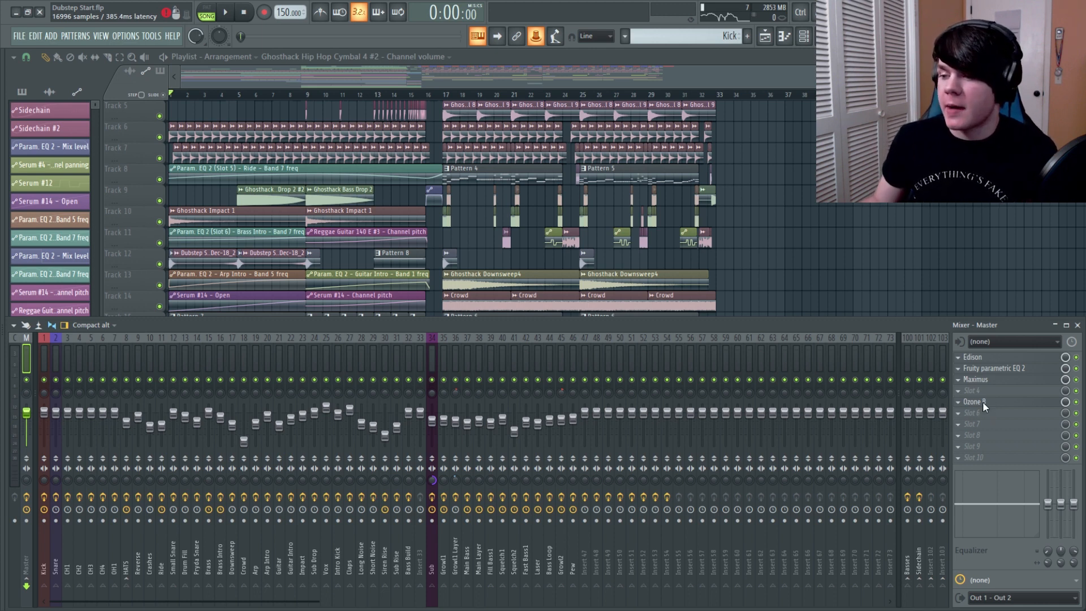
Review the Master's Ozone 8 modules from Equalizer through Maximizer, close the plugin, and play the full arrangement from bar 1
{"action": "left_click", "coordinate": [982, 402]}
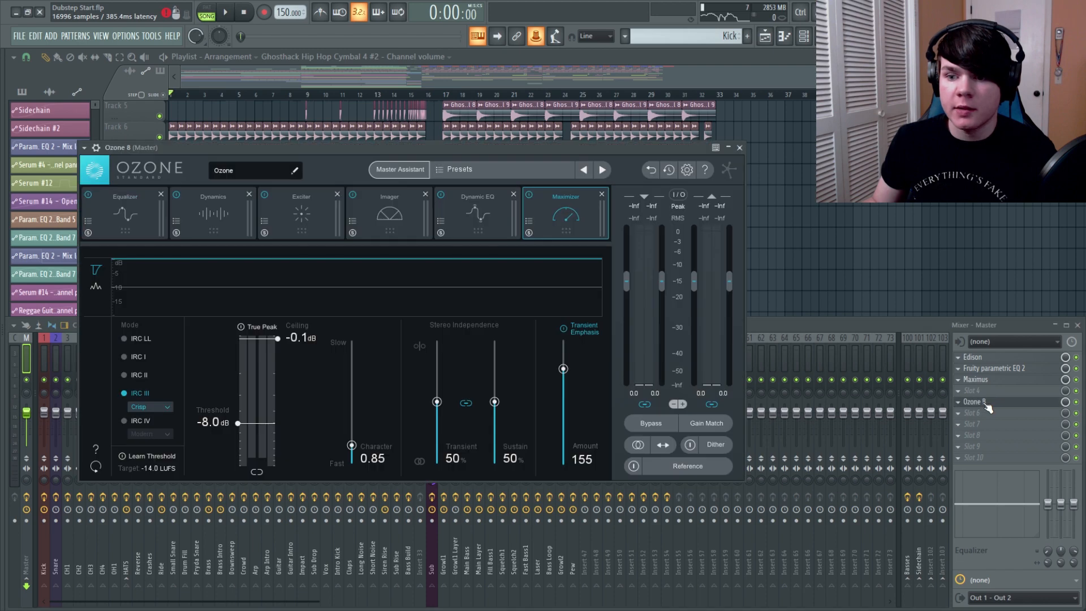
{"action": "left_click", "coordinate": [136, 213]}
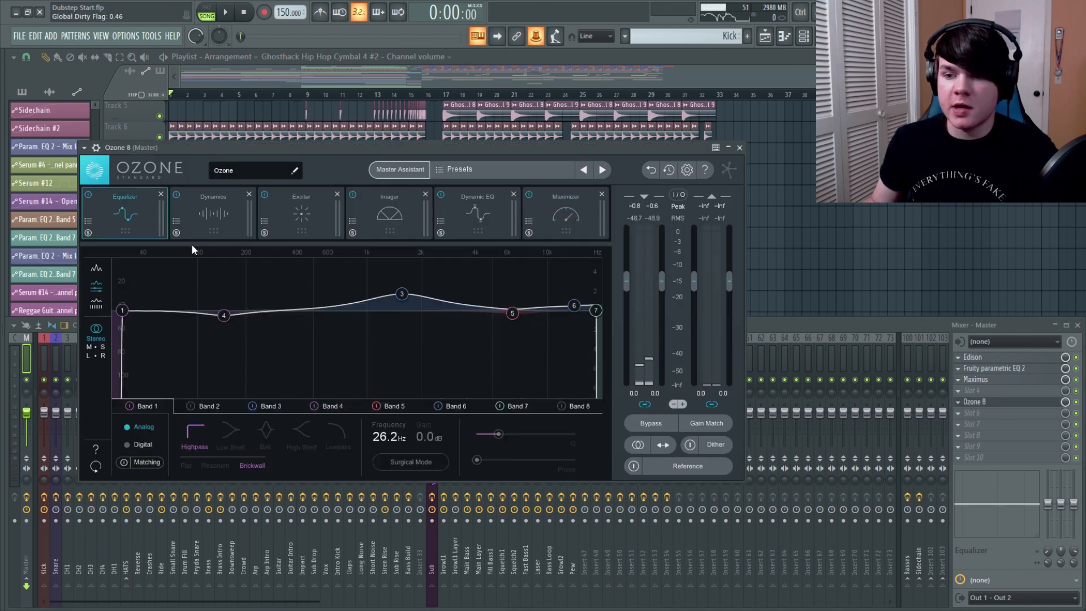
{"action": "left_click", "coordinate": [204, 218]}
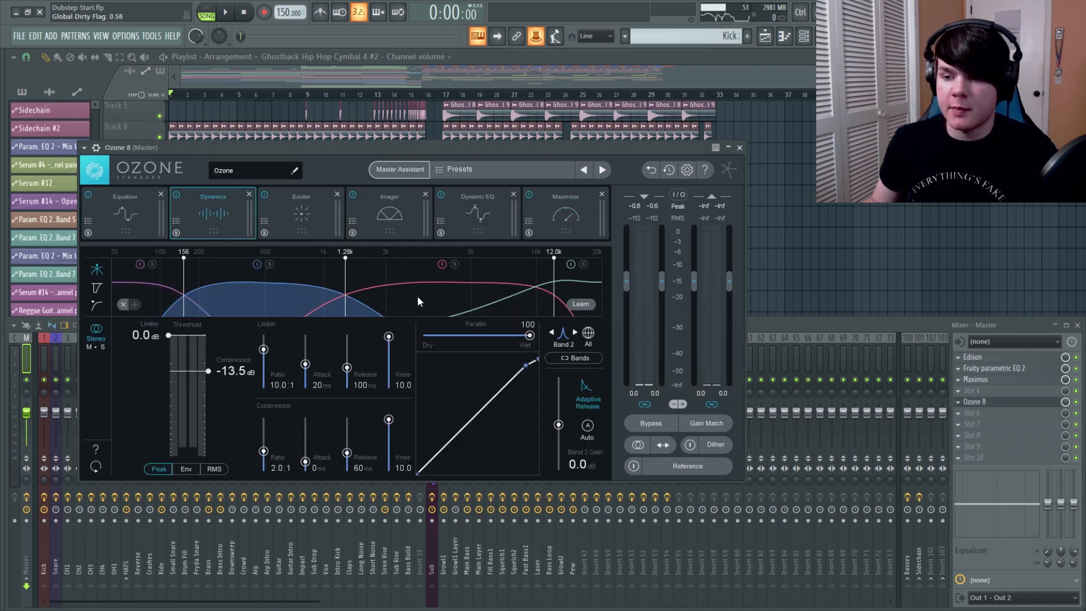
{"action": "left_click", "coordinate": [505, 305]}
{"action": "left_click", "coordinate": [308, 217]}
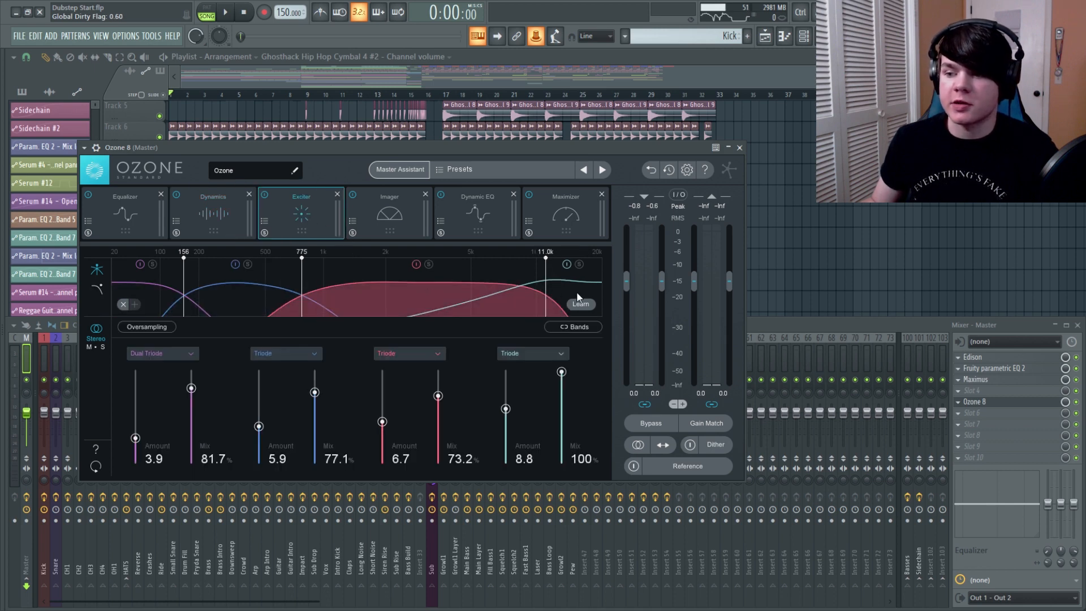
{"action": "left_click", "coordinate": [362, 215]}
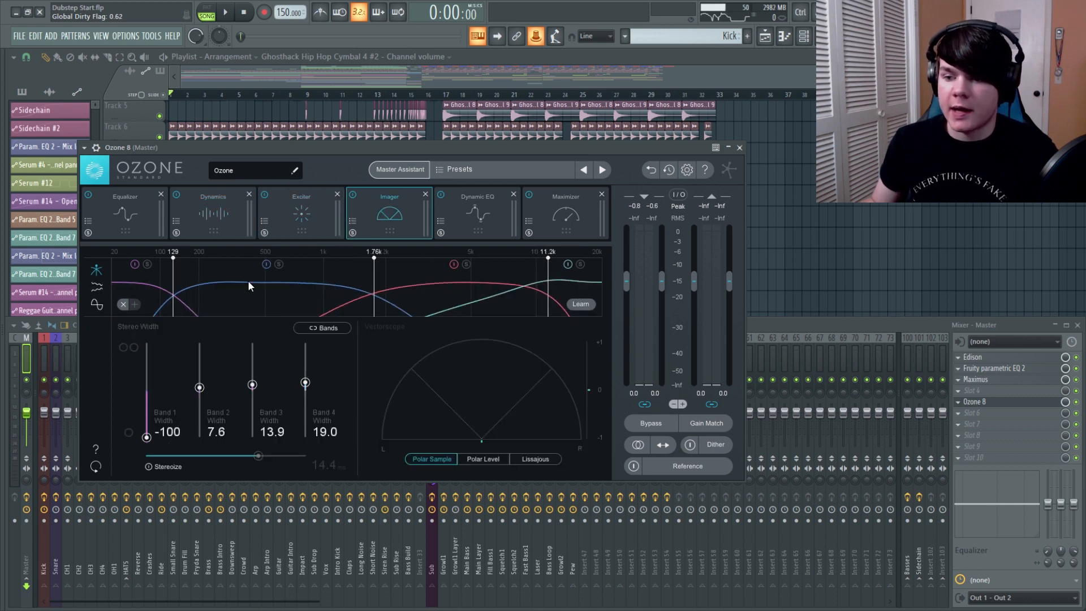
{"action": "left_click", "coordinate": [490, 228]}
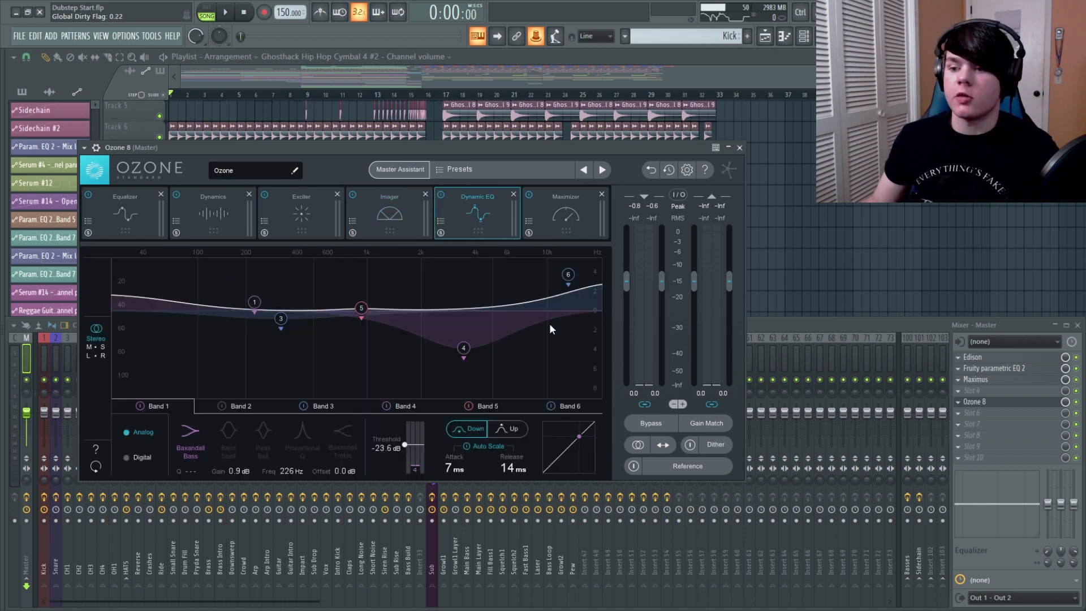
{"action": "left_click", "coordinate": [568, 216]}
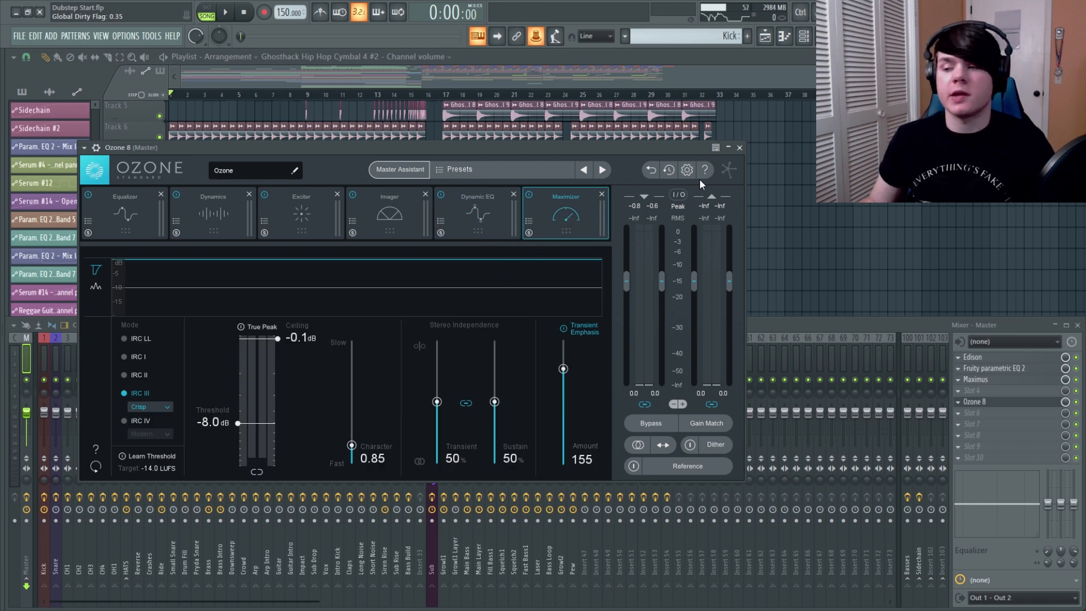
{"action": "left_click", "coordinate": [739, 147]}
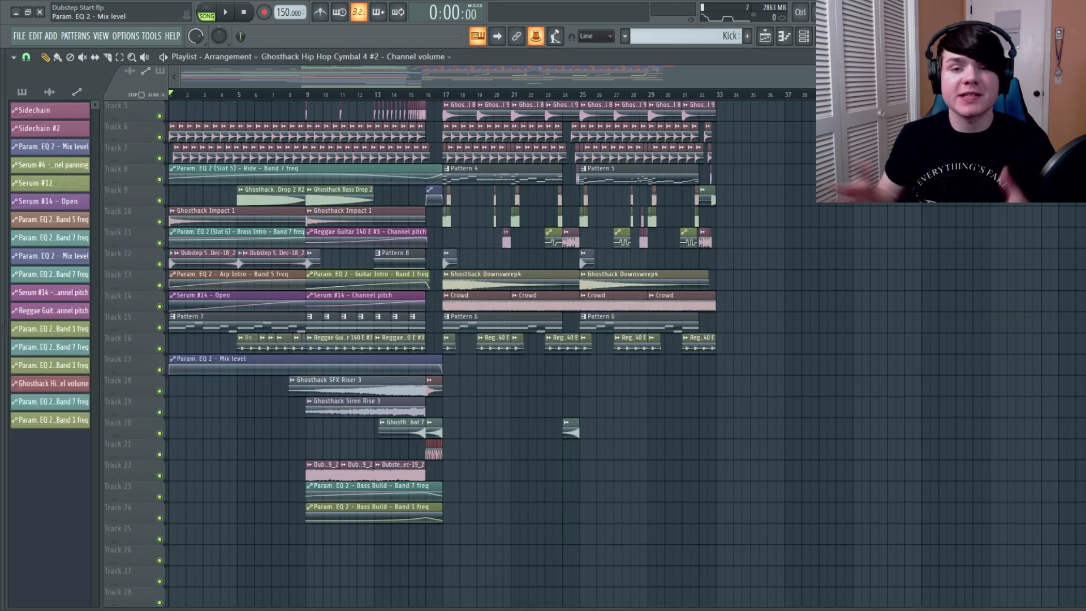
{"action": "left_click", "coordinate": [225, 13]}
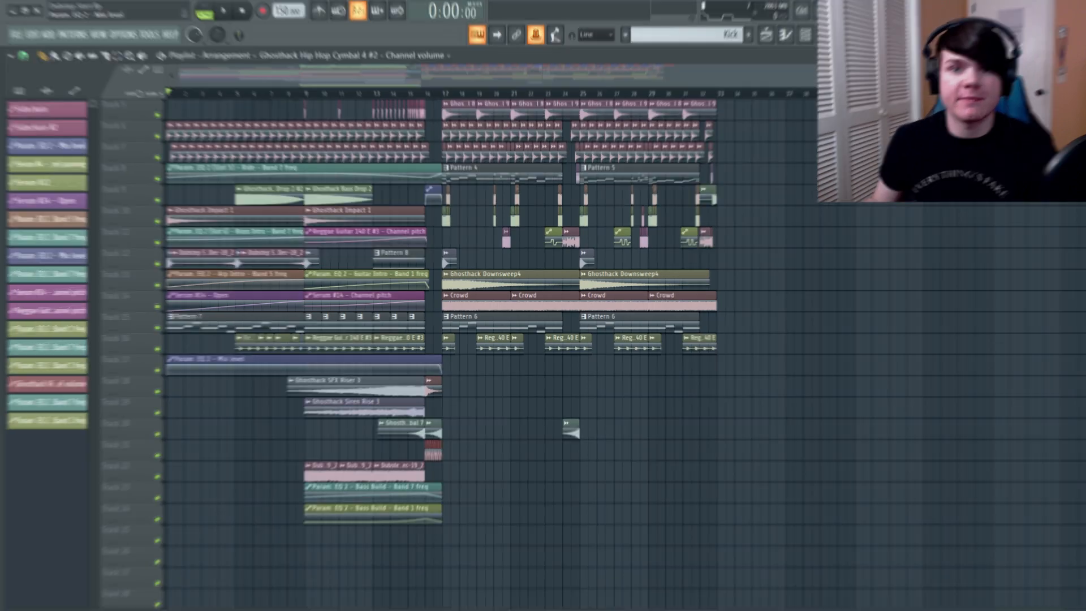